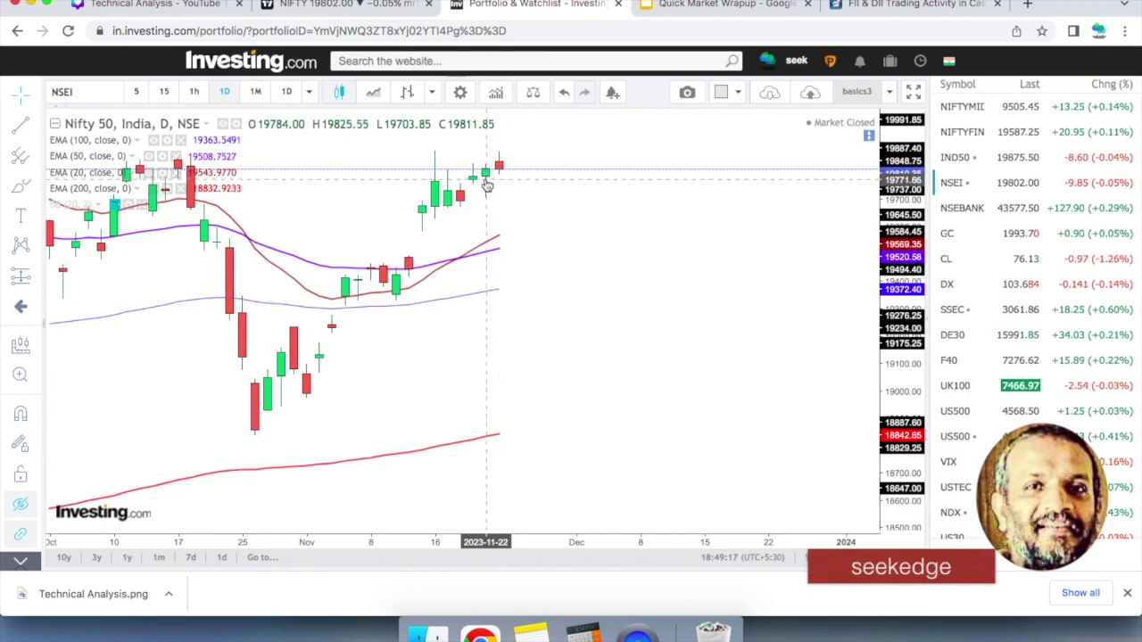
Zoom the Nifty 50 daily chart showing the 20, 50, 100 and 200 EMA overlays.
scroll(645, 317, "down", 3)
scroll(683, 350, "right", 2)
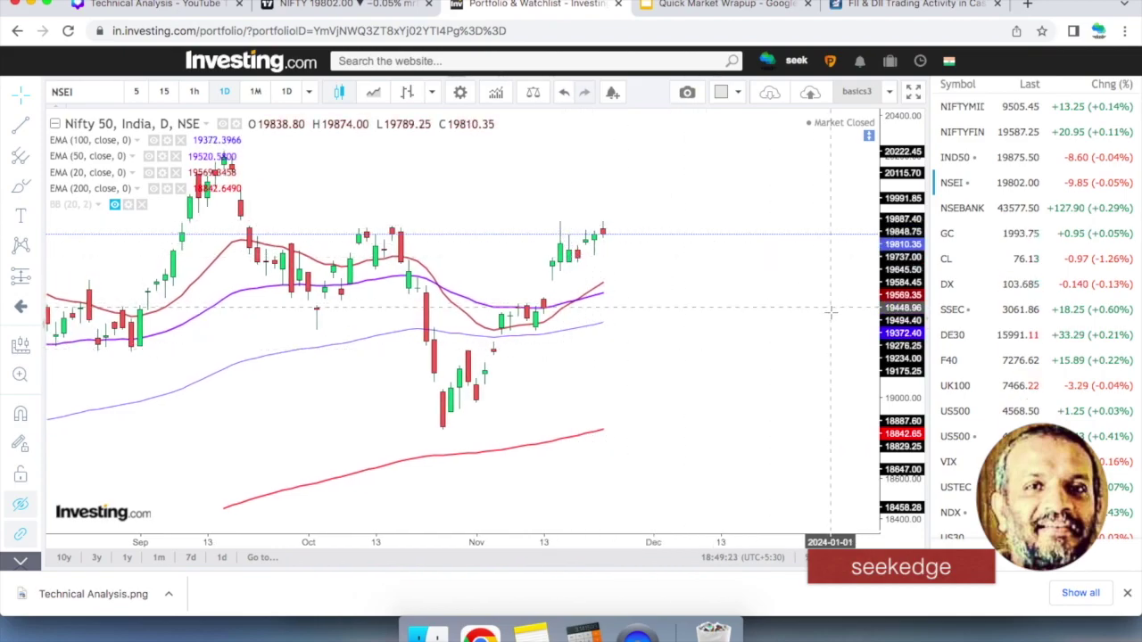
scroll(640, 306, "up", 1)
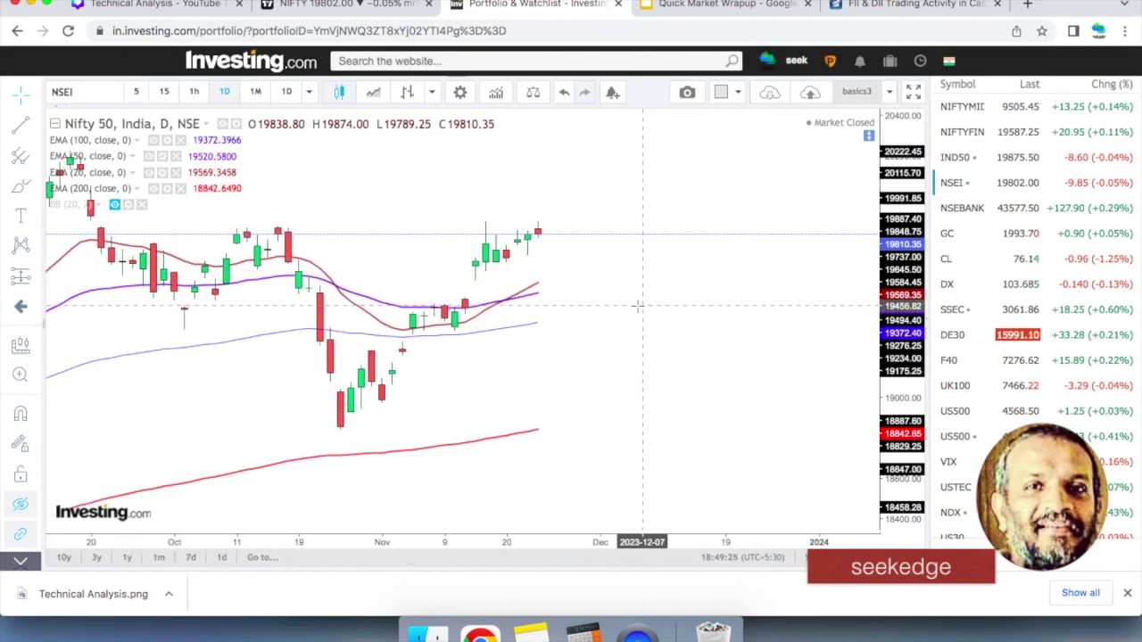
scroll(619, 365, "up", 3)
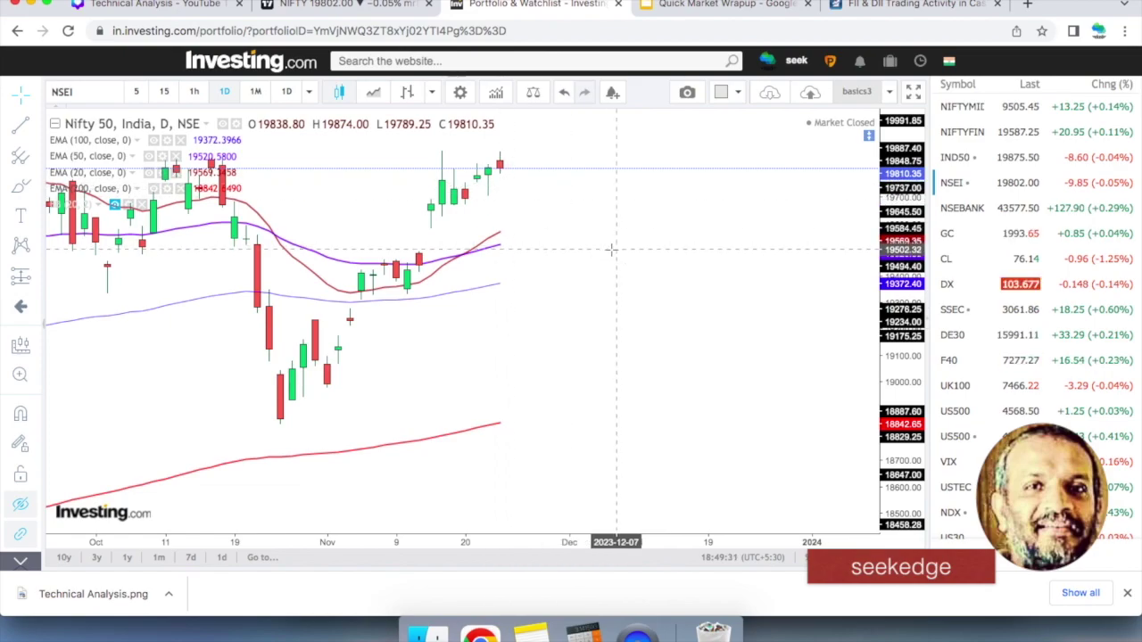
scroll(619, 255, "down", 3)
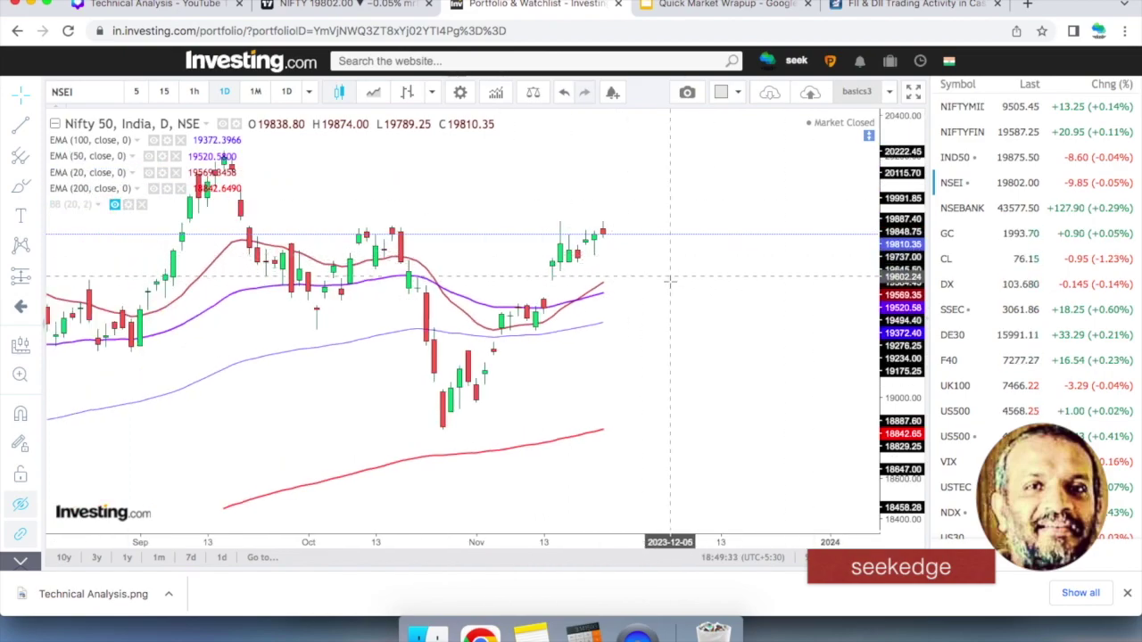
scroll(669, 272, "up", 3)
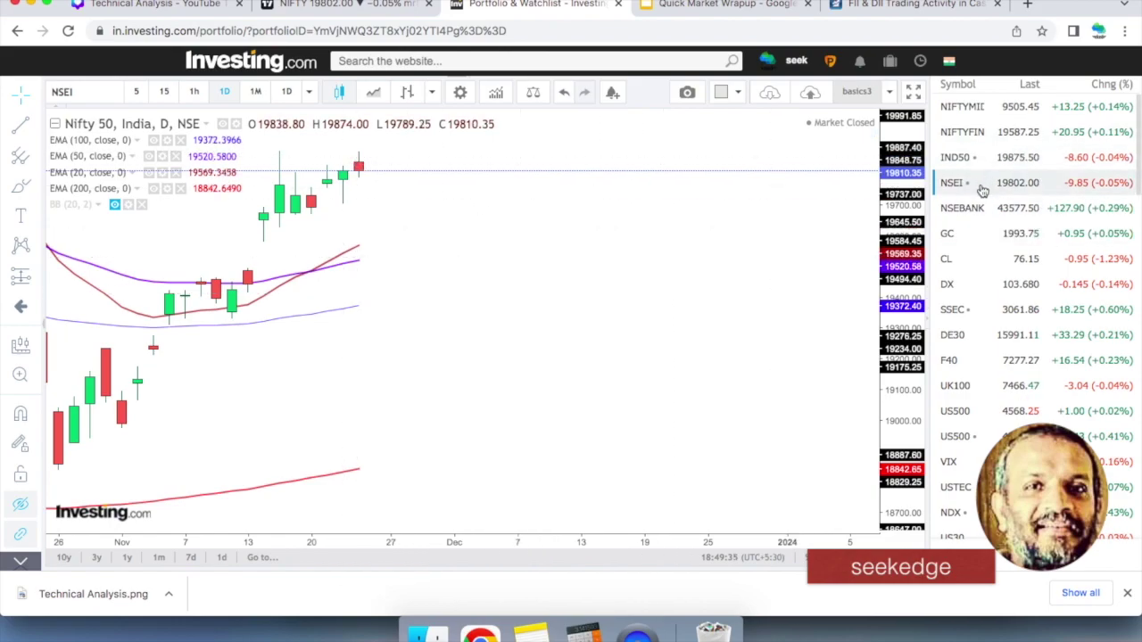
left_click(962, 208)
Zoom and pan the Nifty Bank chart over its recent candles, then switch back to Nifty 50.
scroll(645, 330, "down", 3)
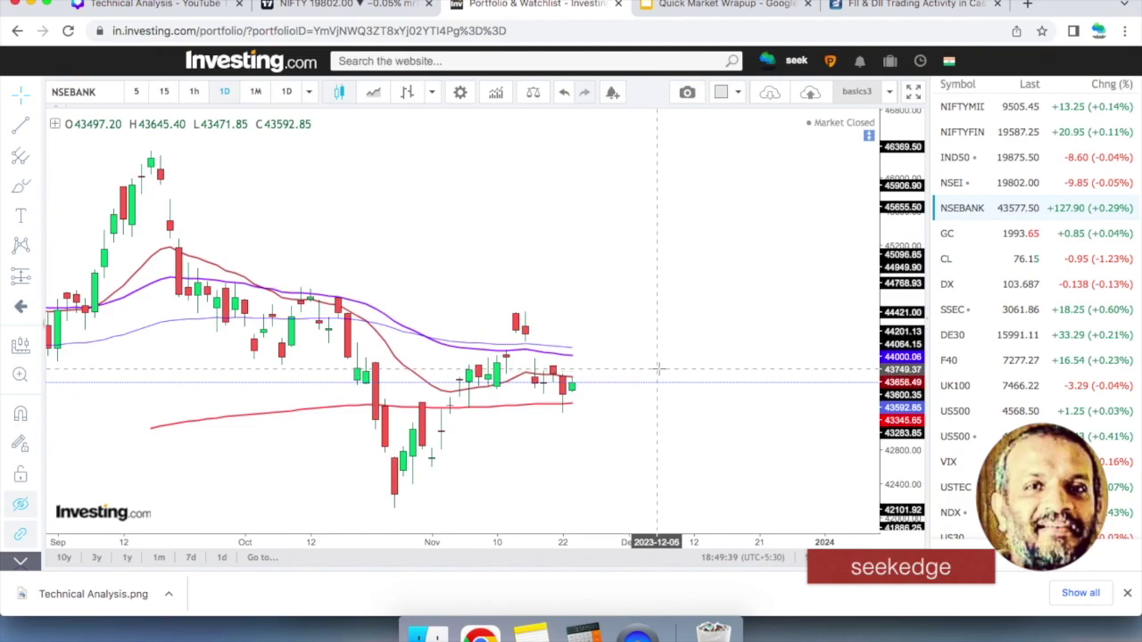
scroll(502, 389, "up", 3)
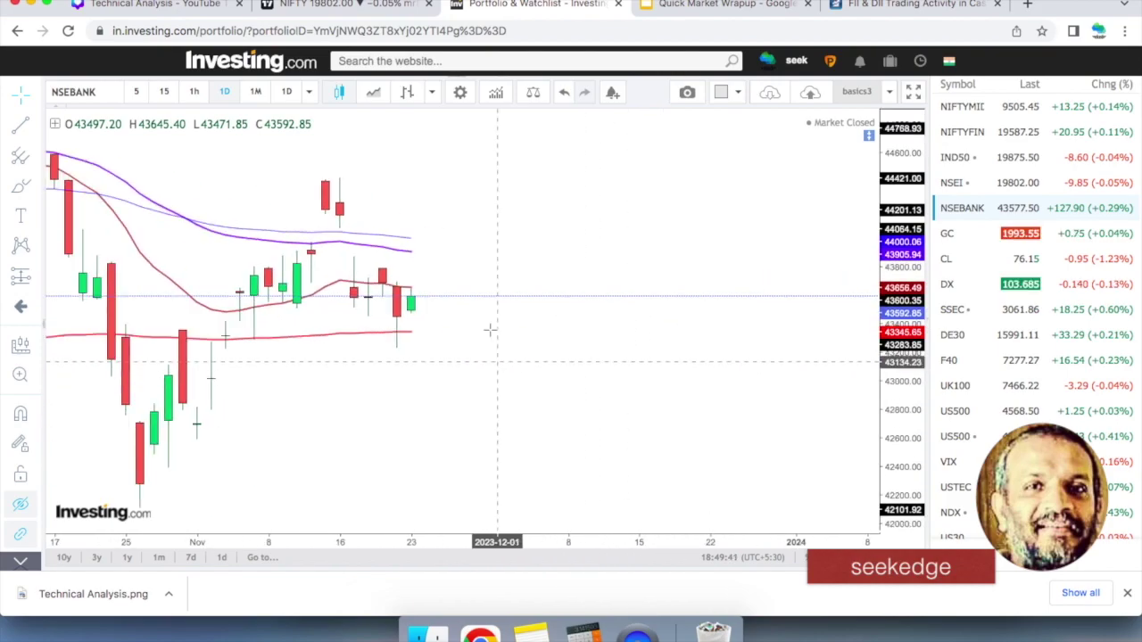
scroll(434, 361, "up", 2)
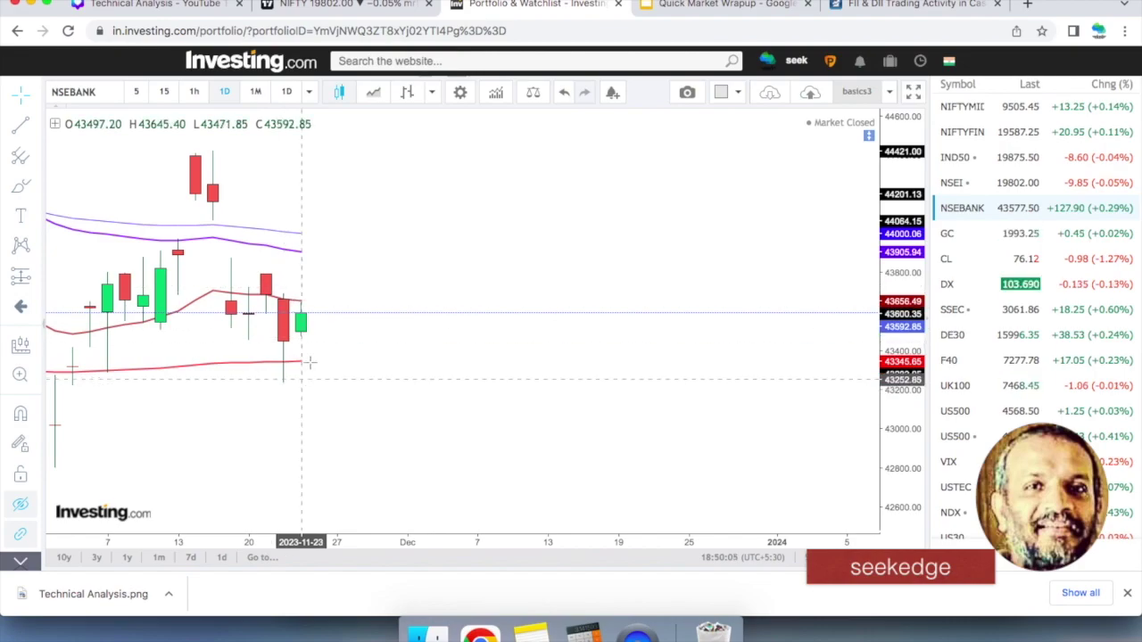
scroll(527, 333, "left", 5)
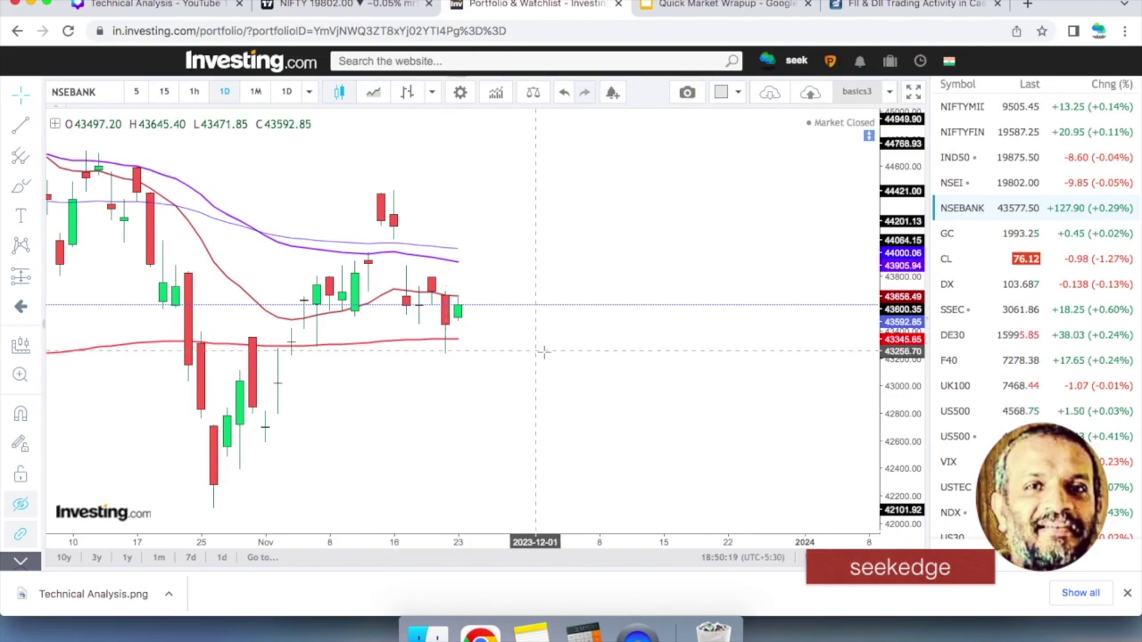
left_click(976, 185)
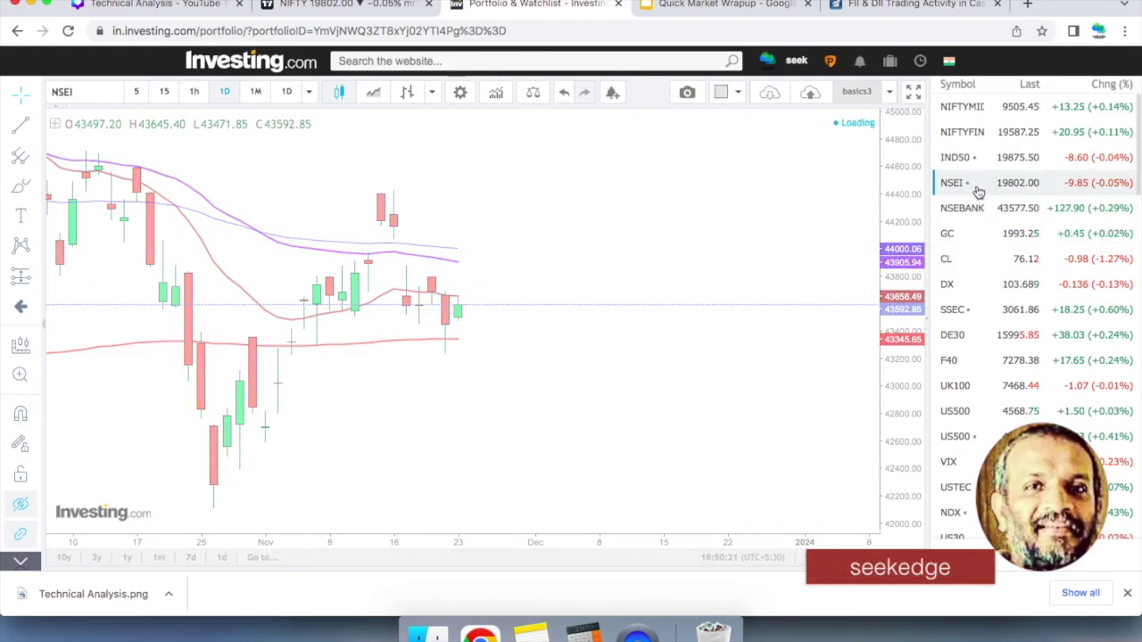
Reveal the hidden channel and trendline drawings on the Nifty 50 chart.
scroll(732, 336, "down", 5)
scroll(732, 336, "up", 3)
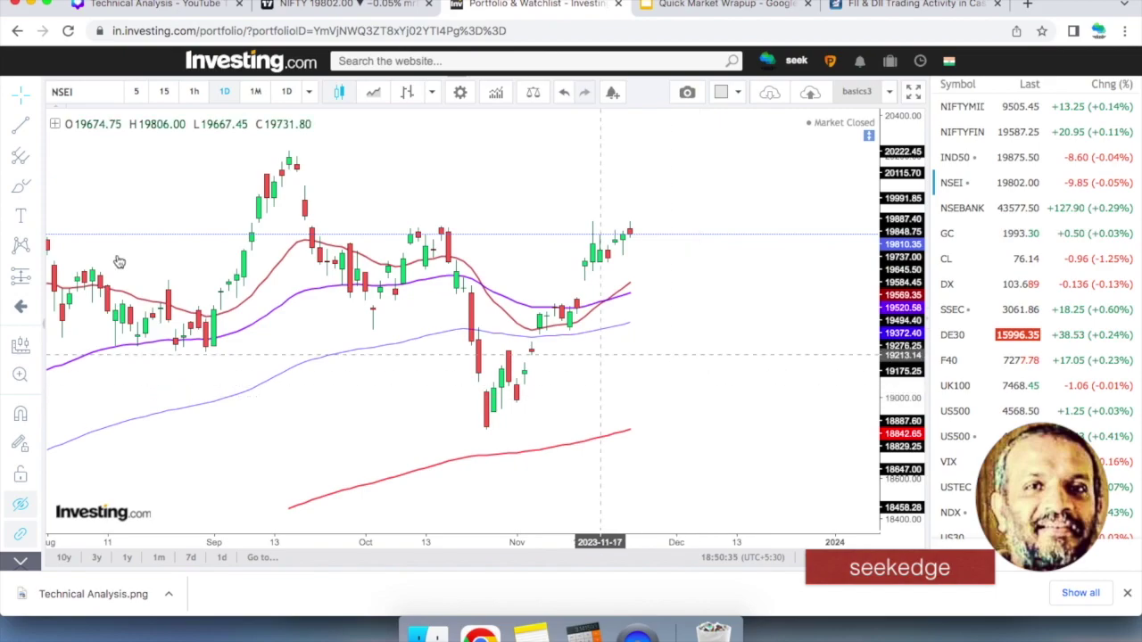
left_click(20, 503)
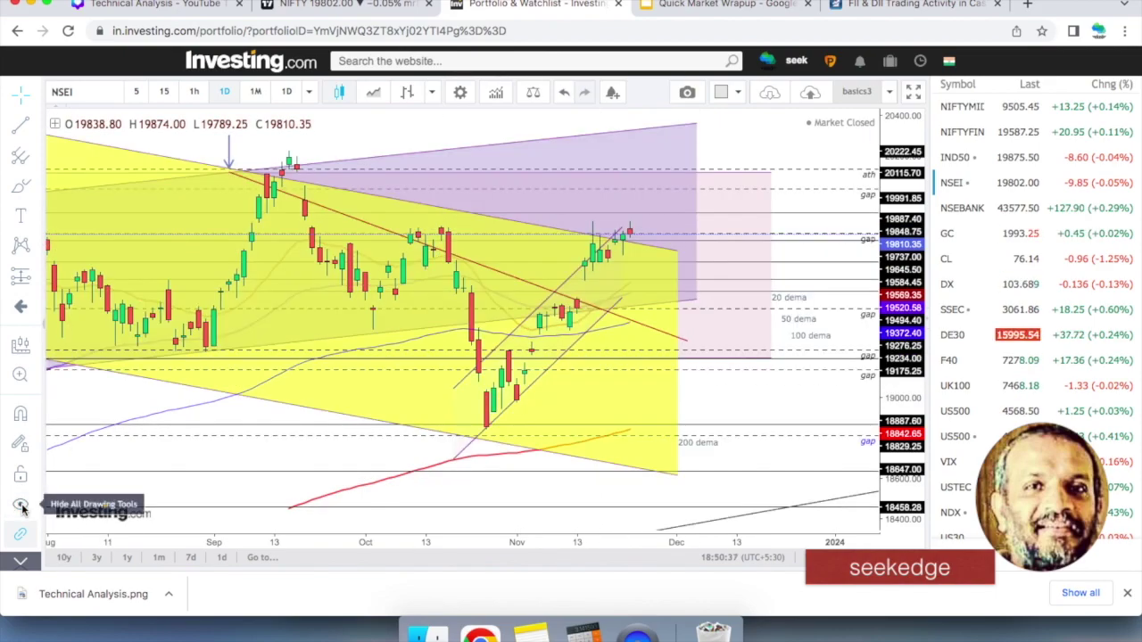
scroll(601, 450, "down", 2)
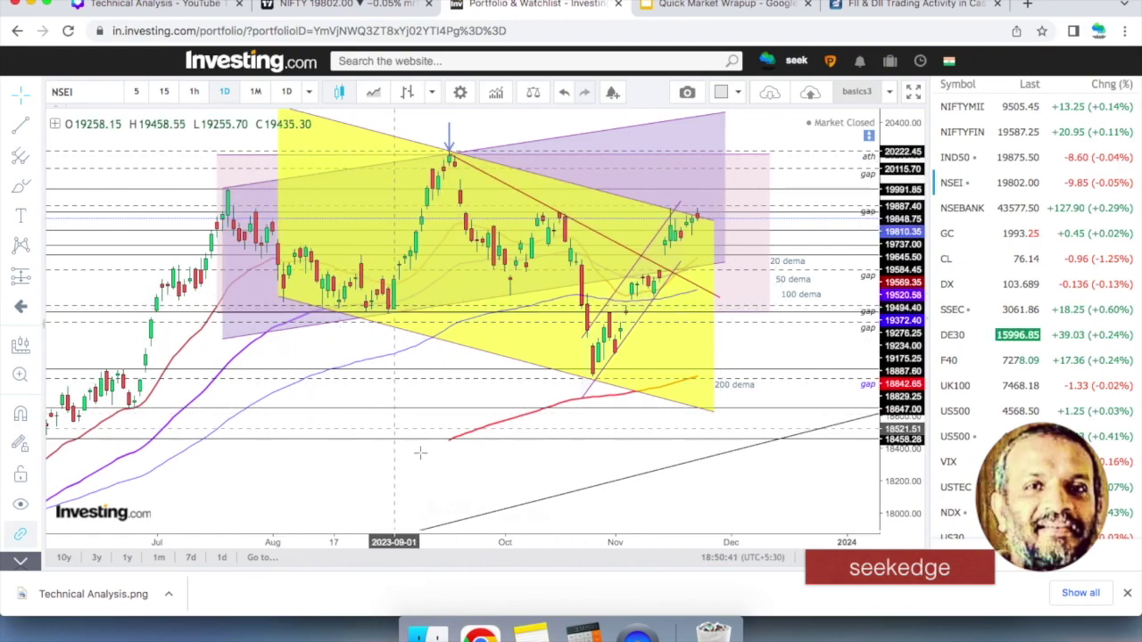
scroll(673, 472, "up", 2)
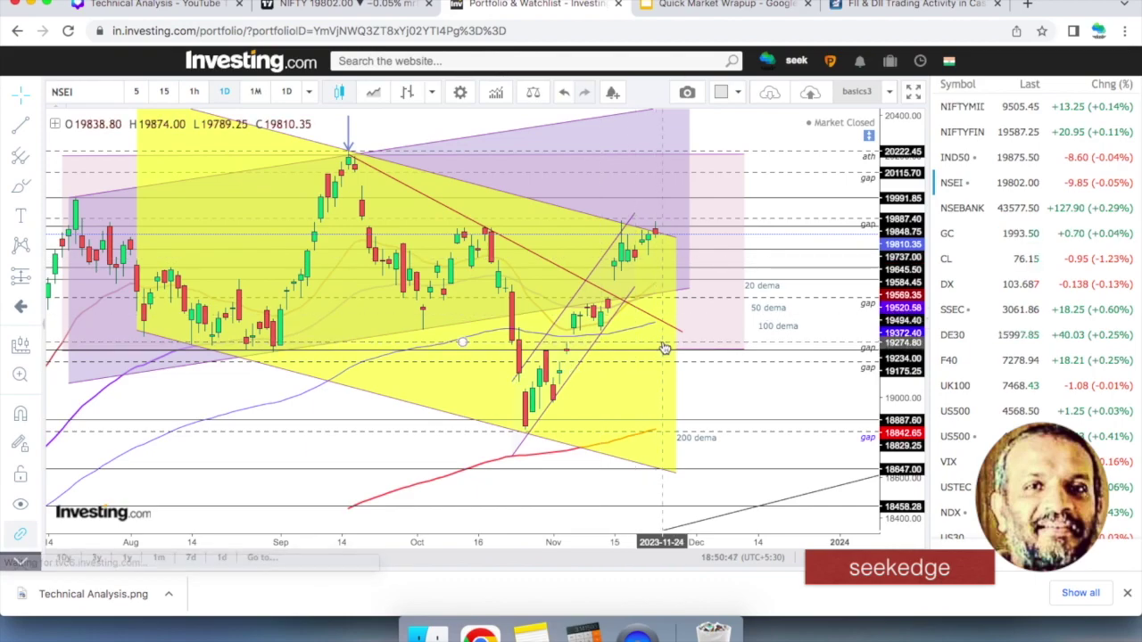
Pan Nifty 50 toward the latest candles, select the yellow channel, then switch to Nifty Bank.
left_click_drag(760, 389, 697, 395)
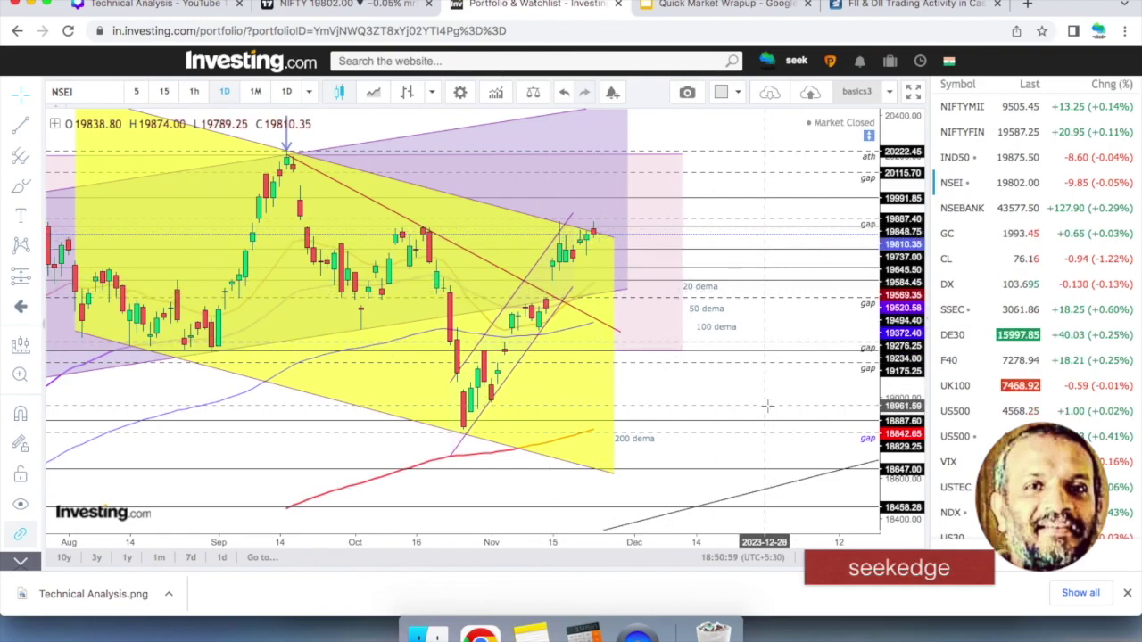
left_click(600, 243)
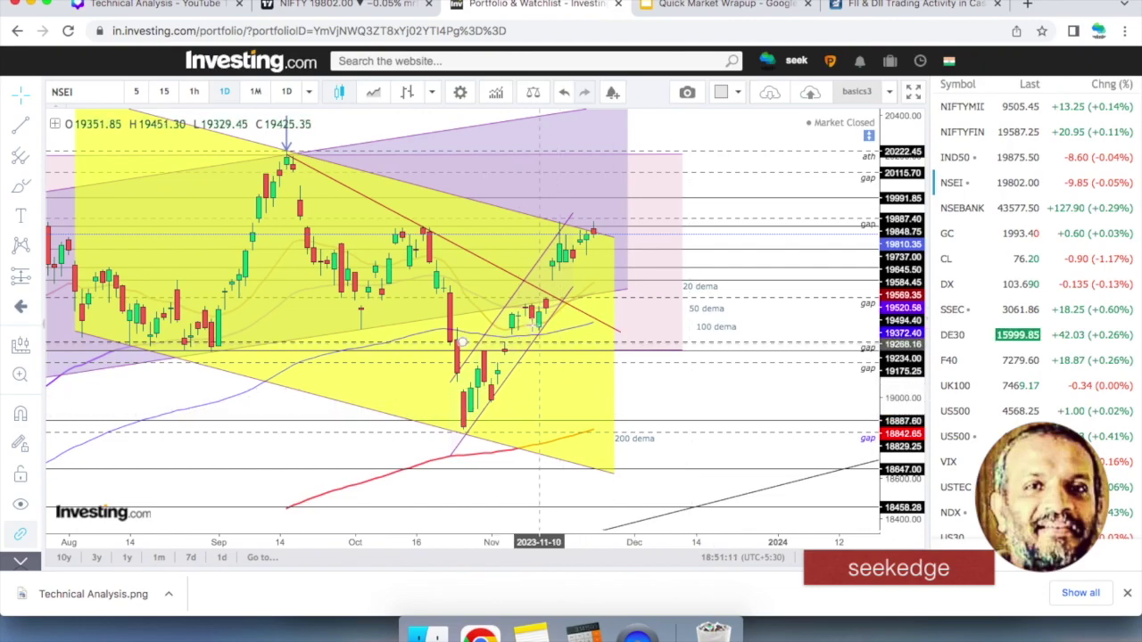
left_click(977, 217)
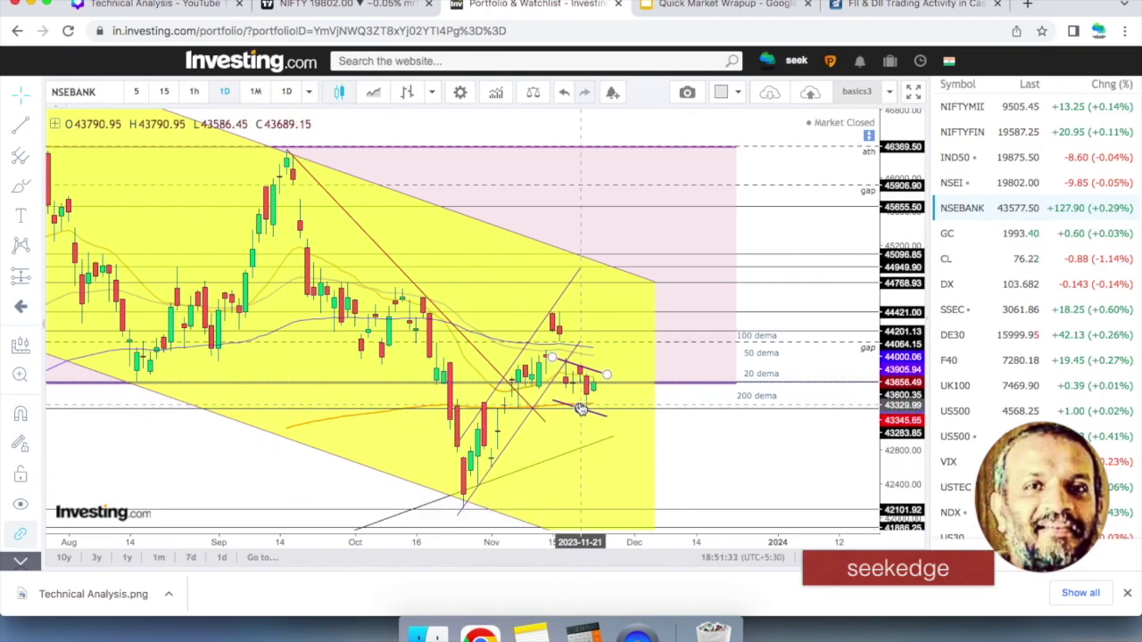
left_click_drag(581, 258, 629, 337)
scroll(629, 337, "left", 5)
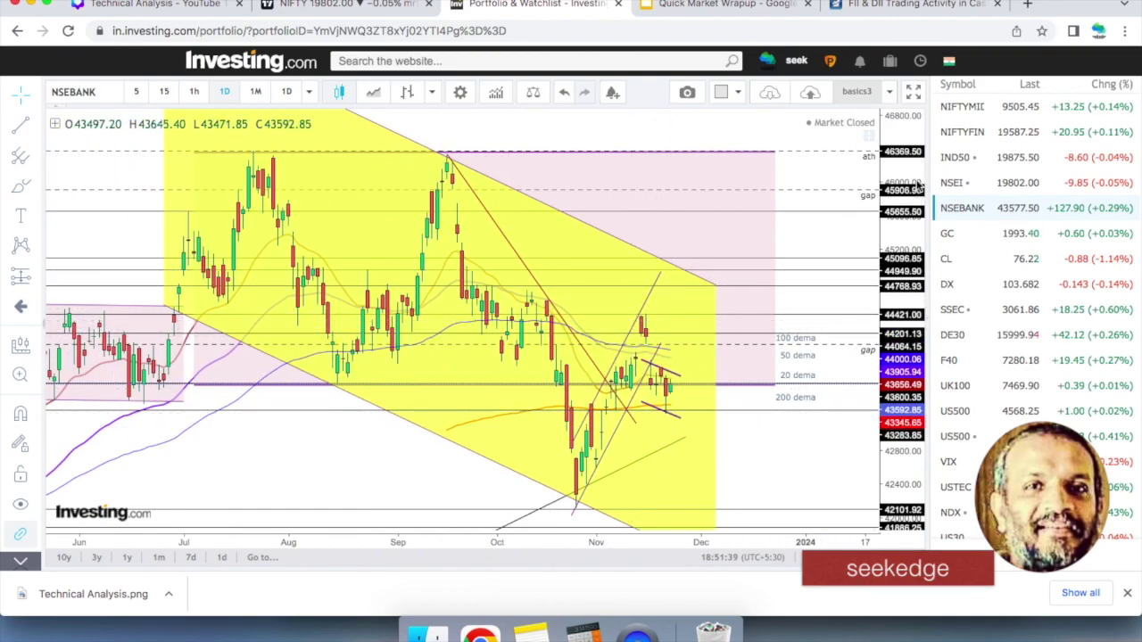
left_click(971, 189)
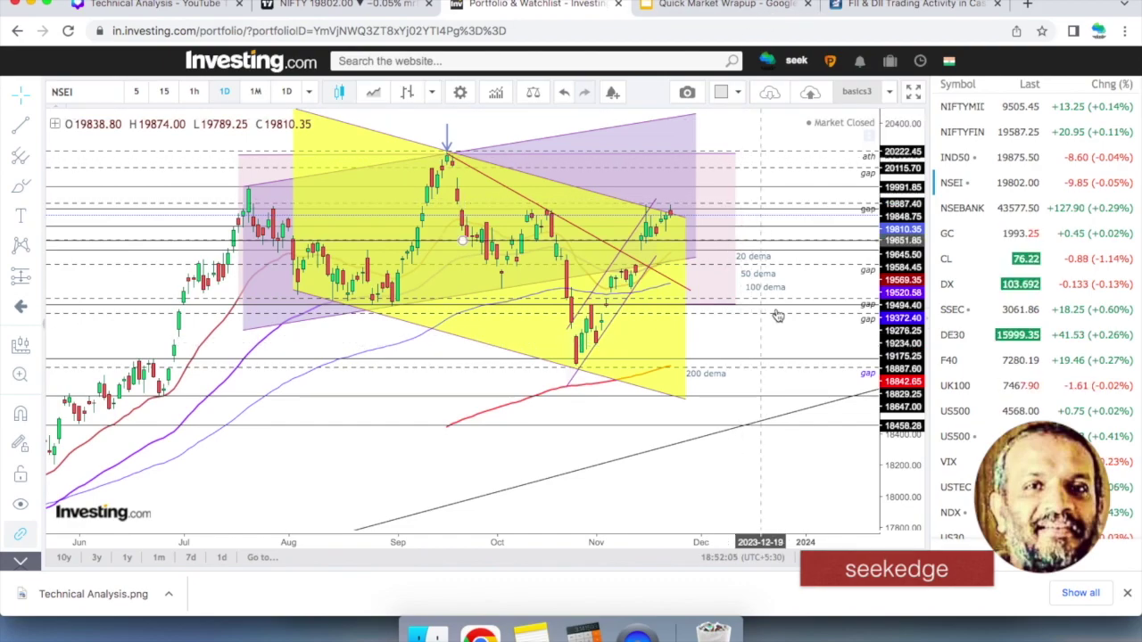
scroll(740, 332, "up", 3)
scroll(713, 386, "down", 1)
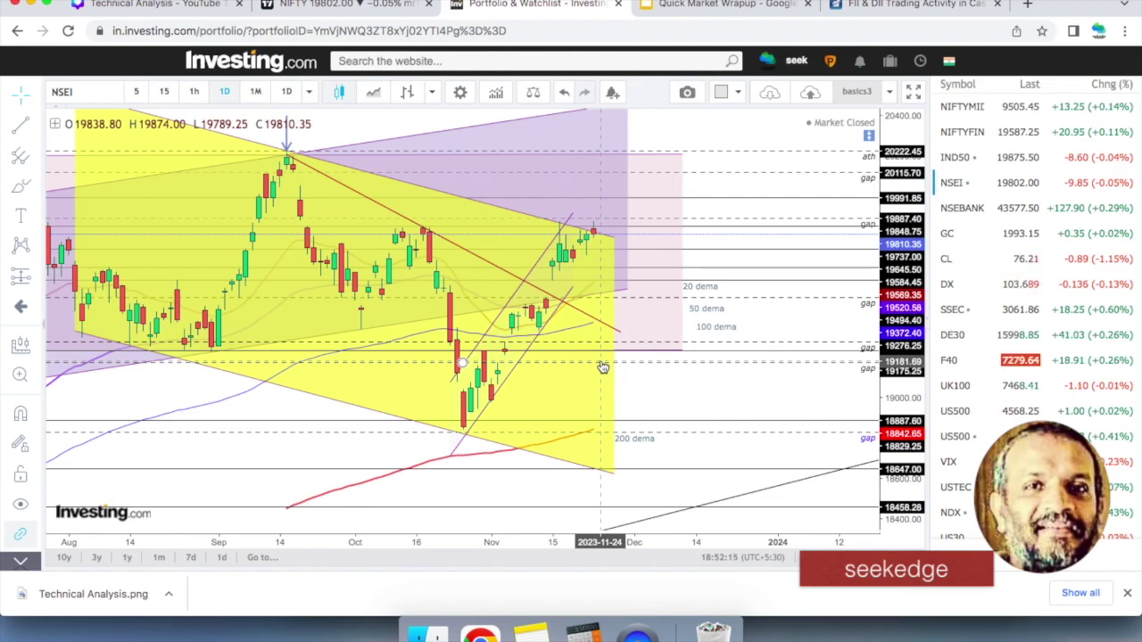
left_click(972, 209)
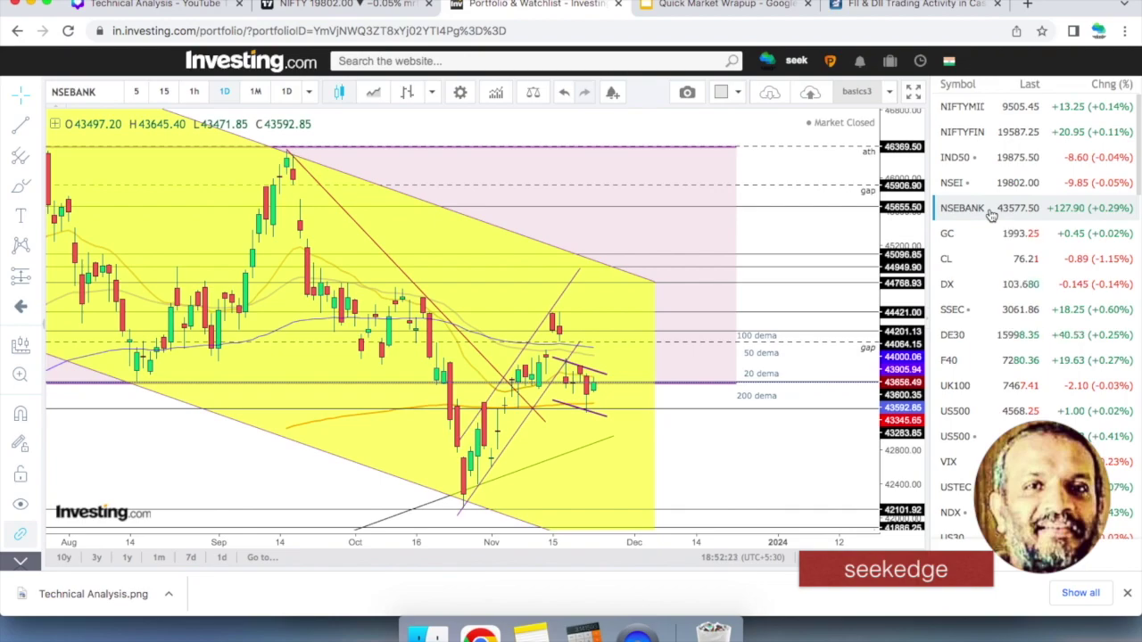
left_click(1010, 185)
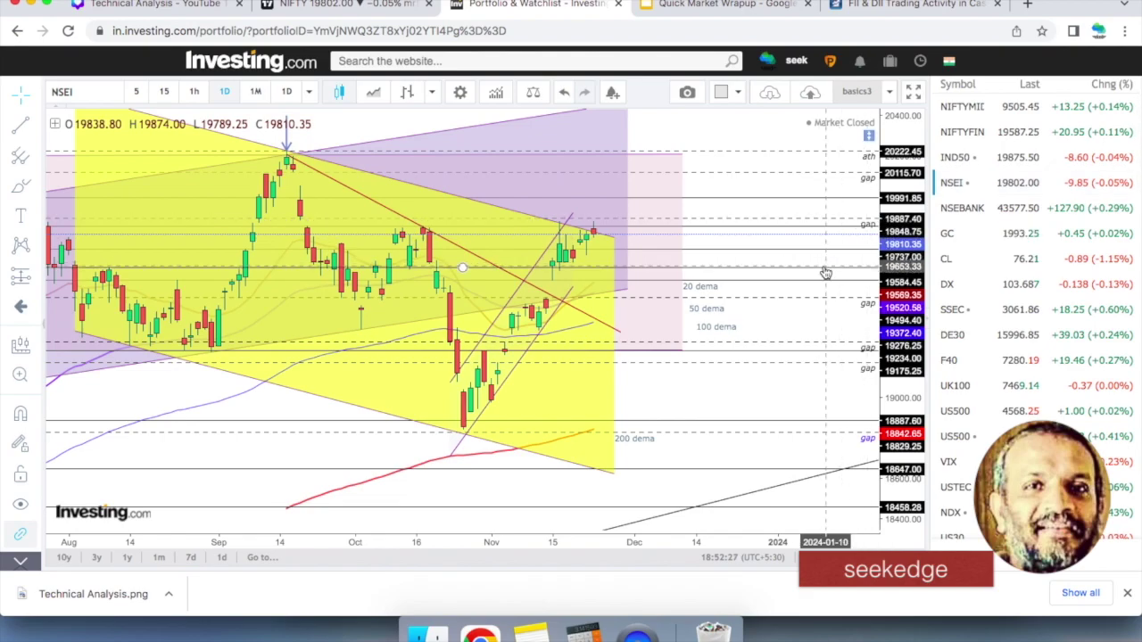
scroll(825, 273, "down", 2)
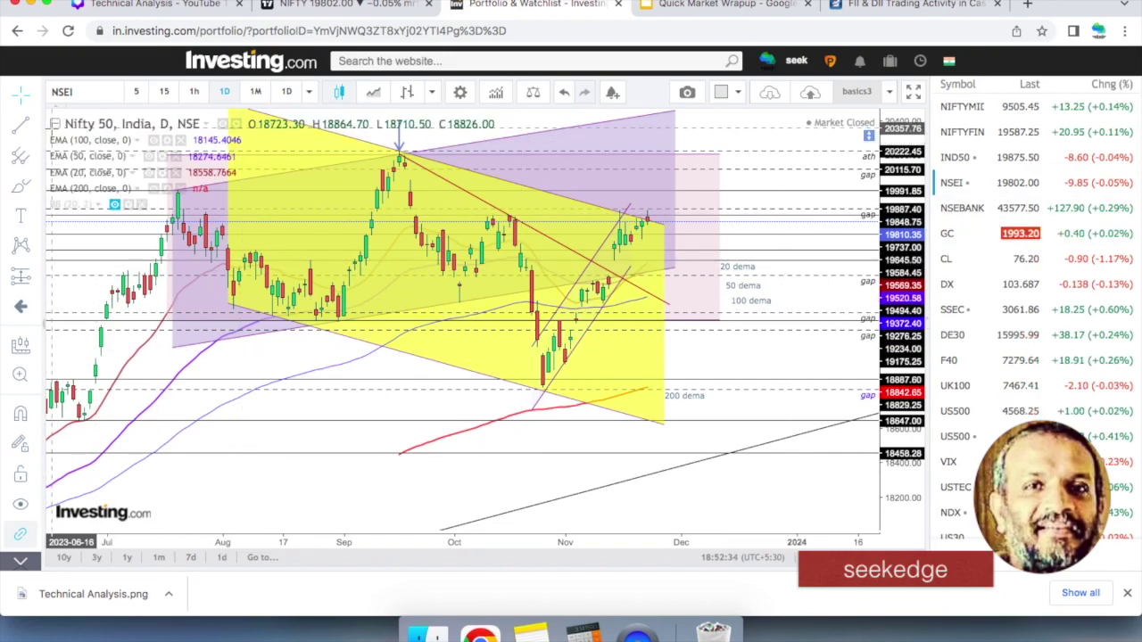
left_click(114, 204)
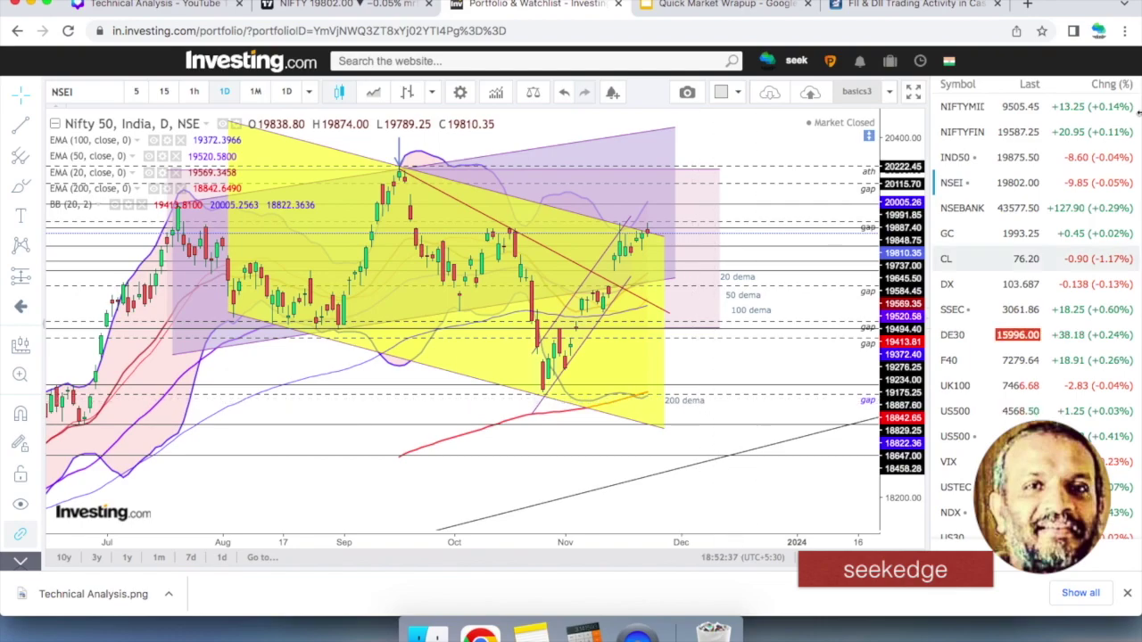
left_click(960, 212)
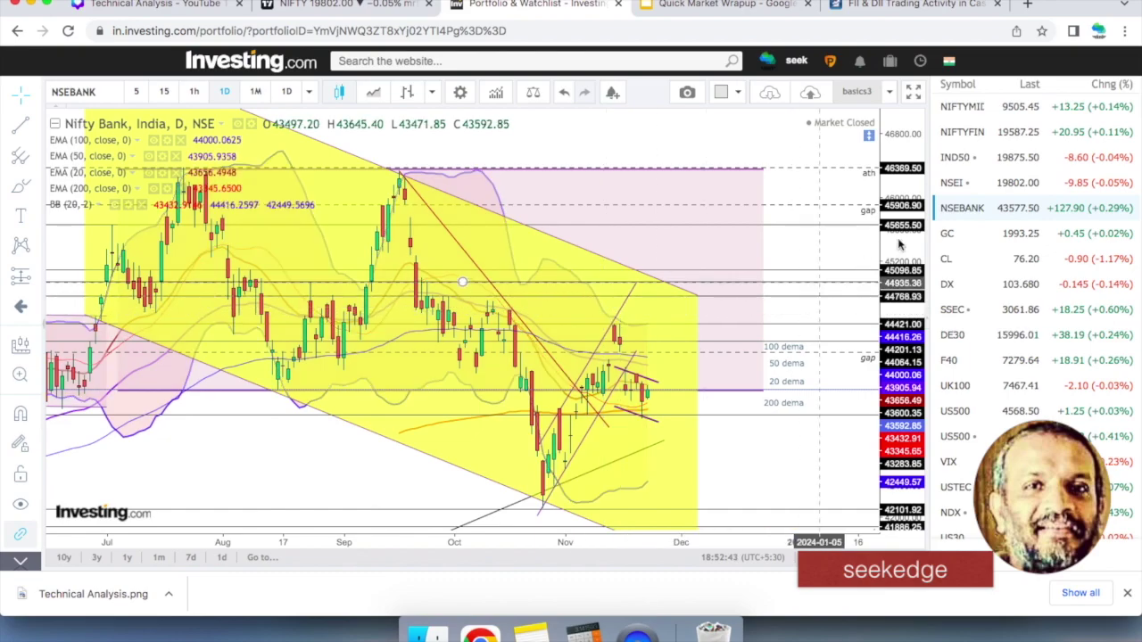
left_click(956, 184)
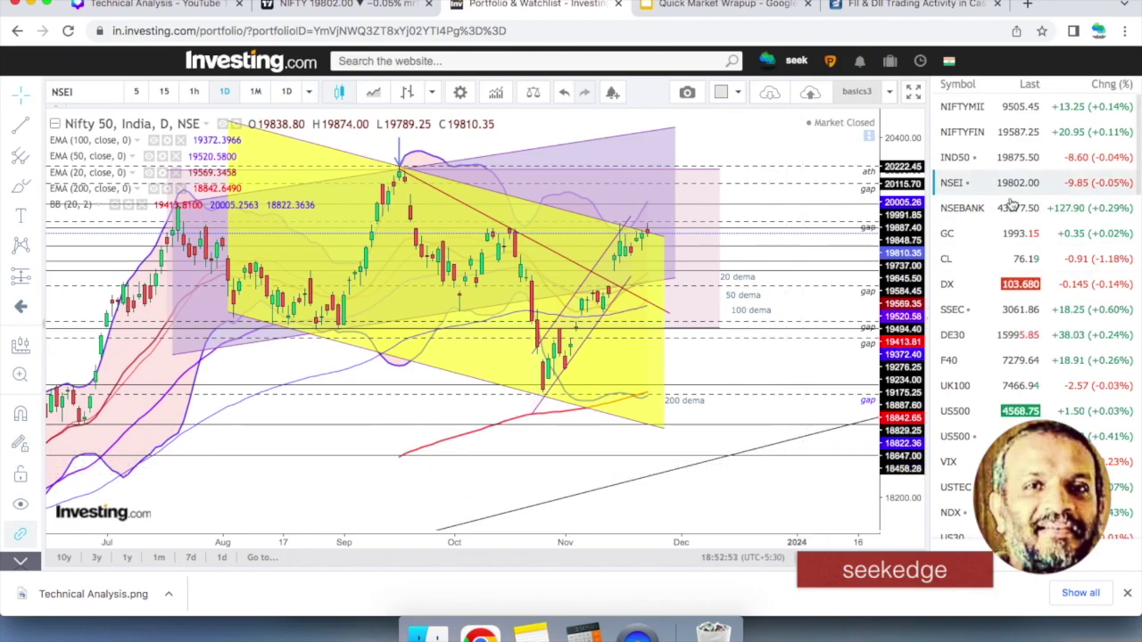
left_click(979, 208)
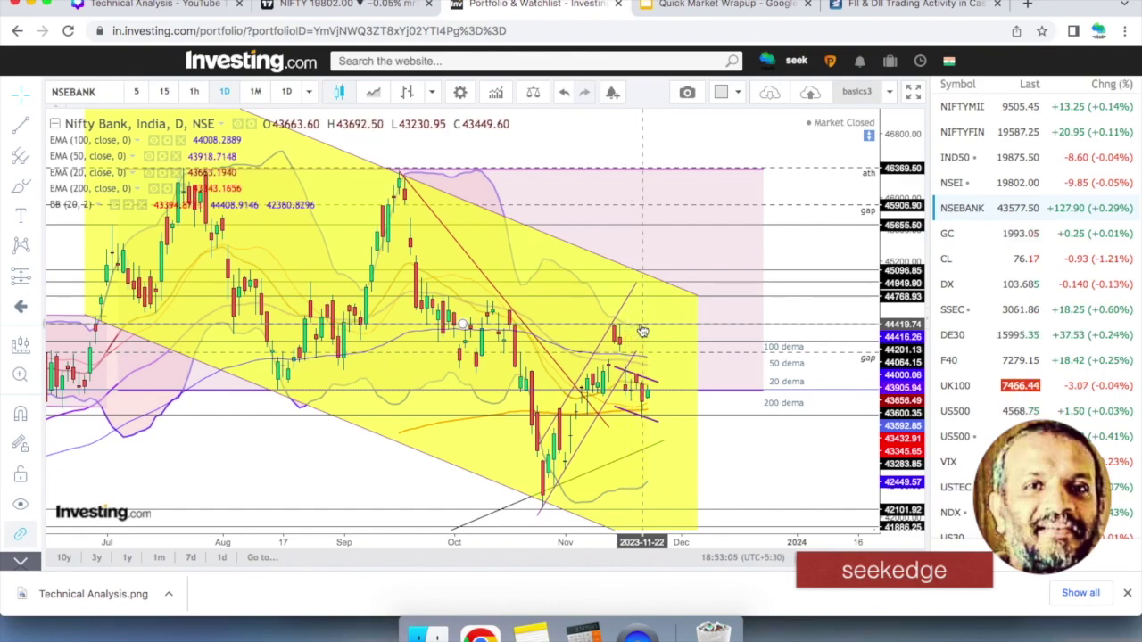
left_click(951, 184)
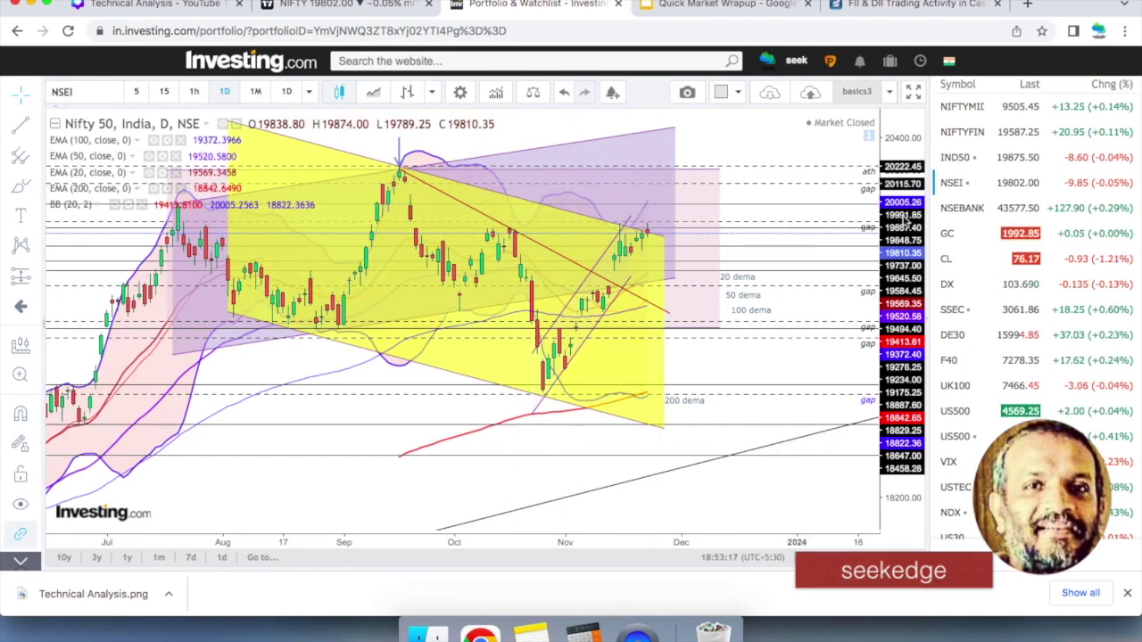
left_click(1006, 211)
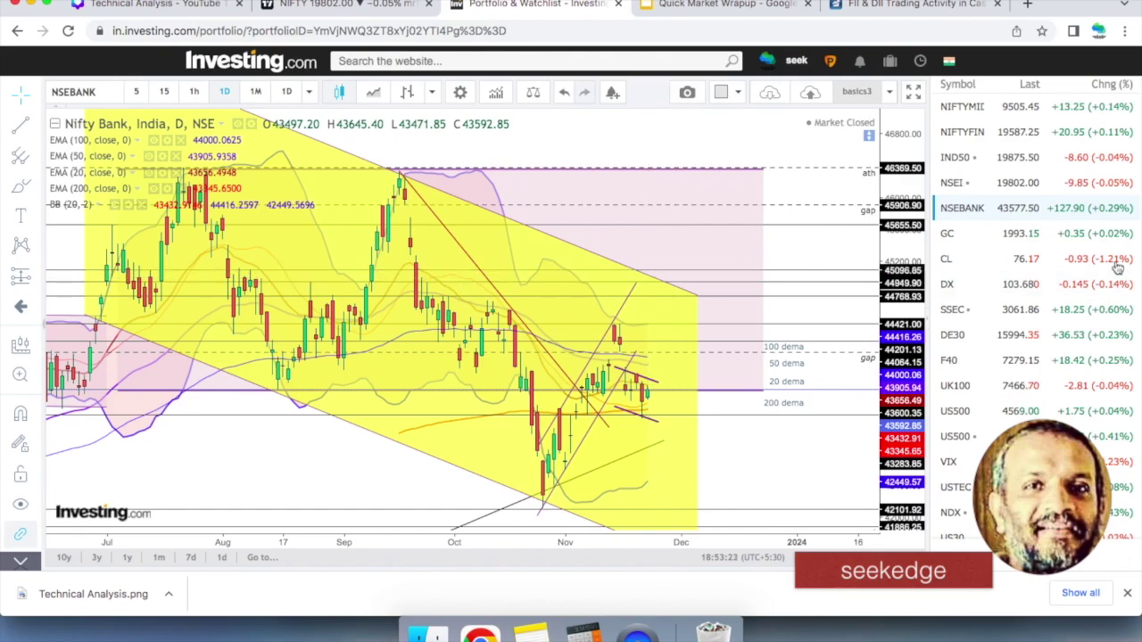
left_click(1001, 182)
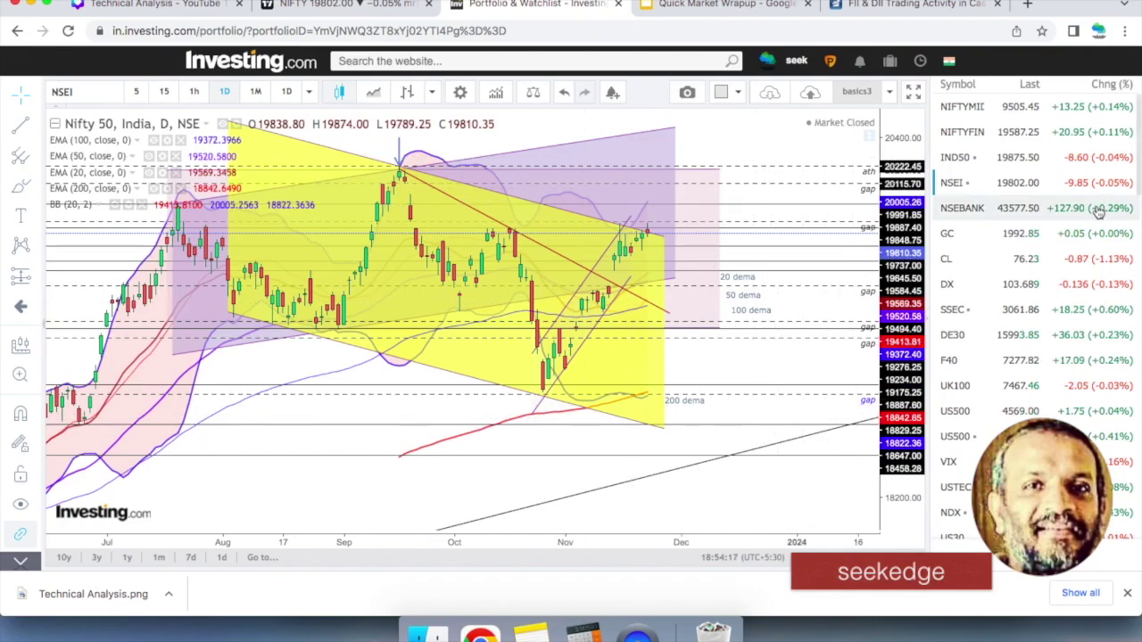
left_click(997, 212)
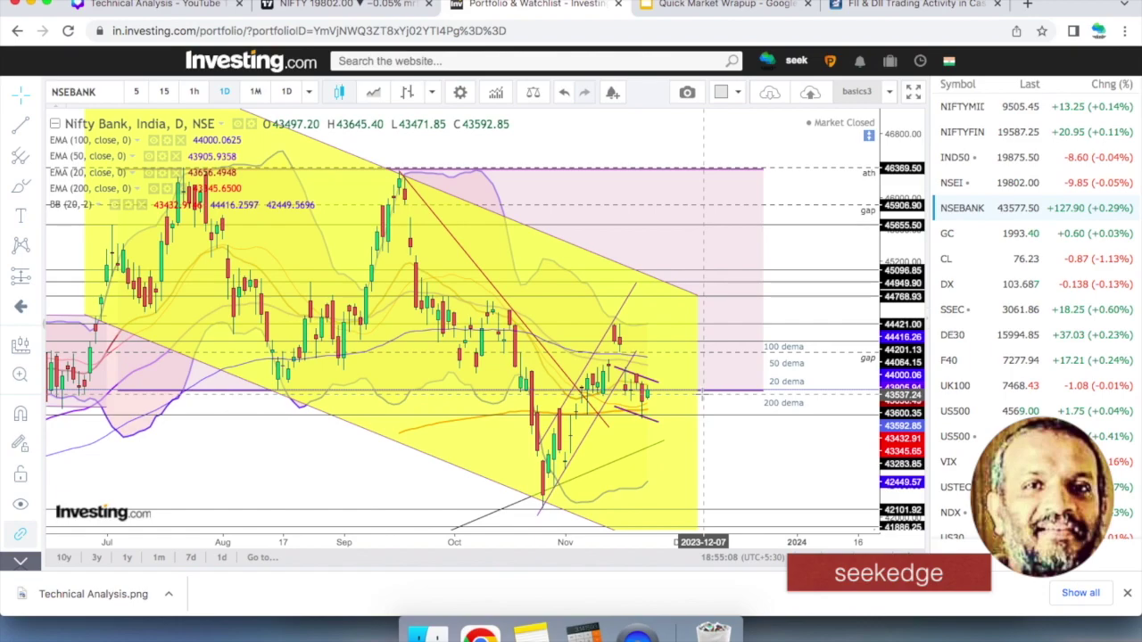
left_click(705, 394)
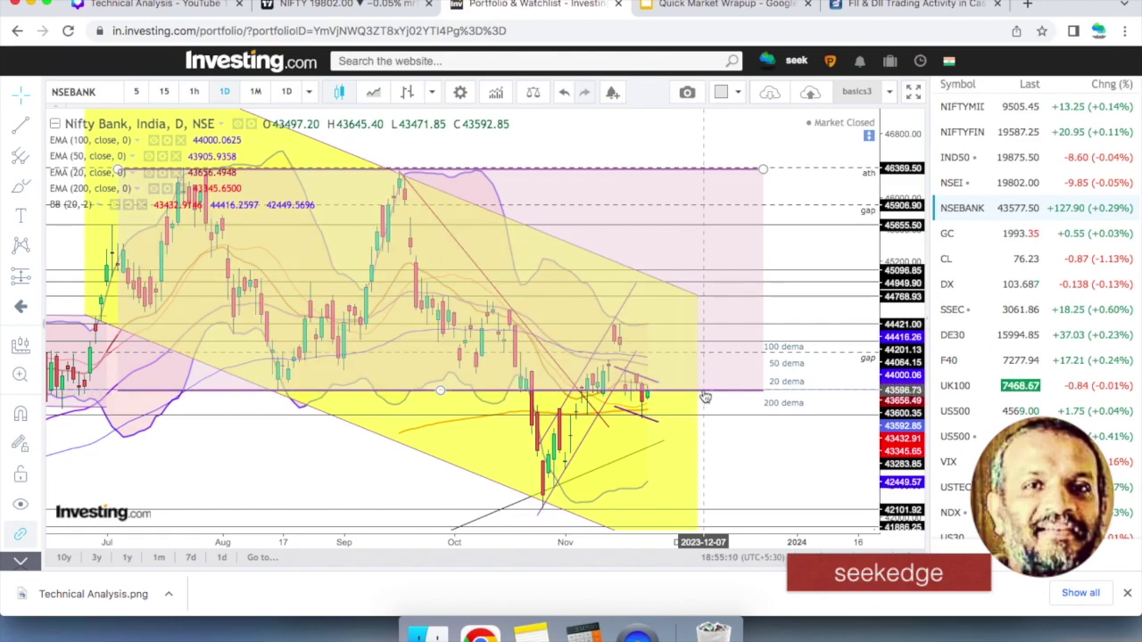
left_click_drag(760, 394, 764, 422)
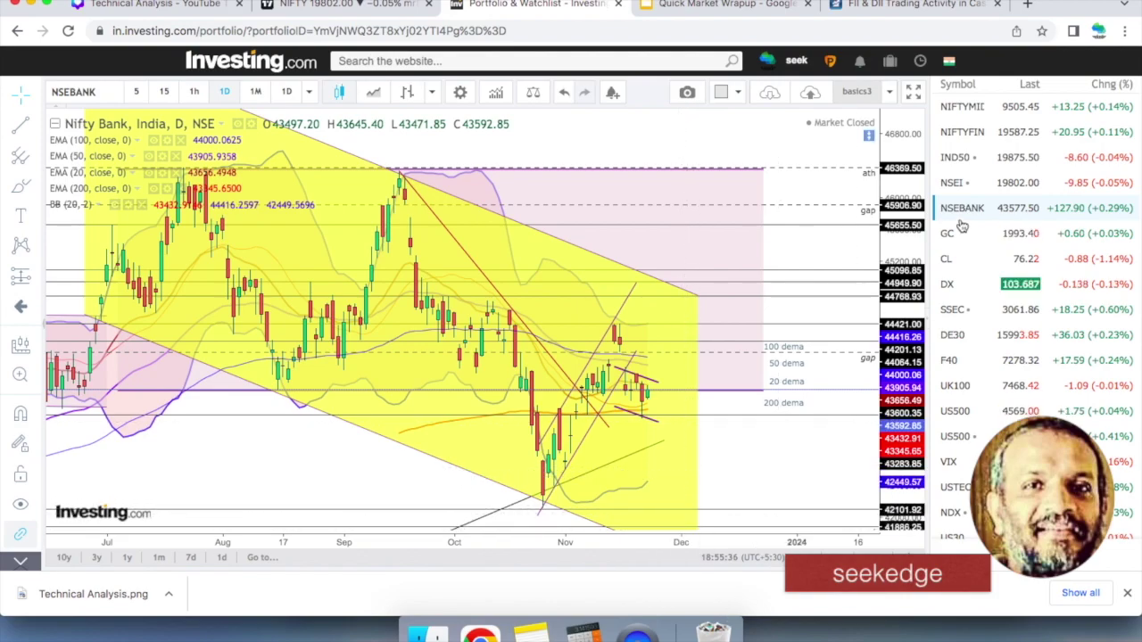
left_click(954, 183)
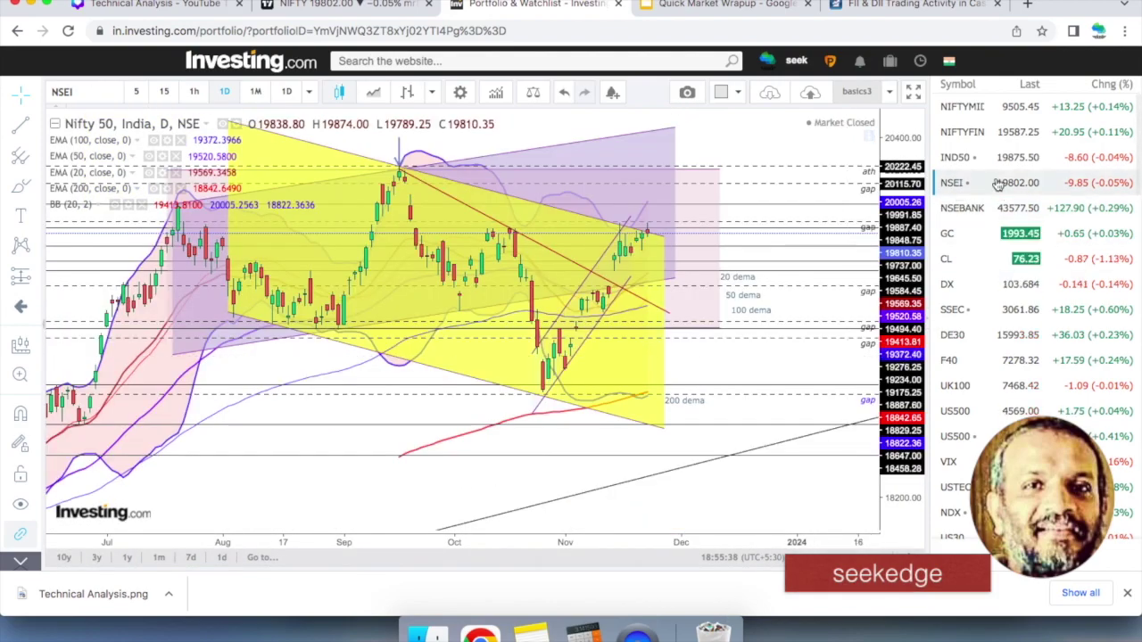
left_click(962, 207)
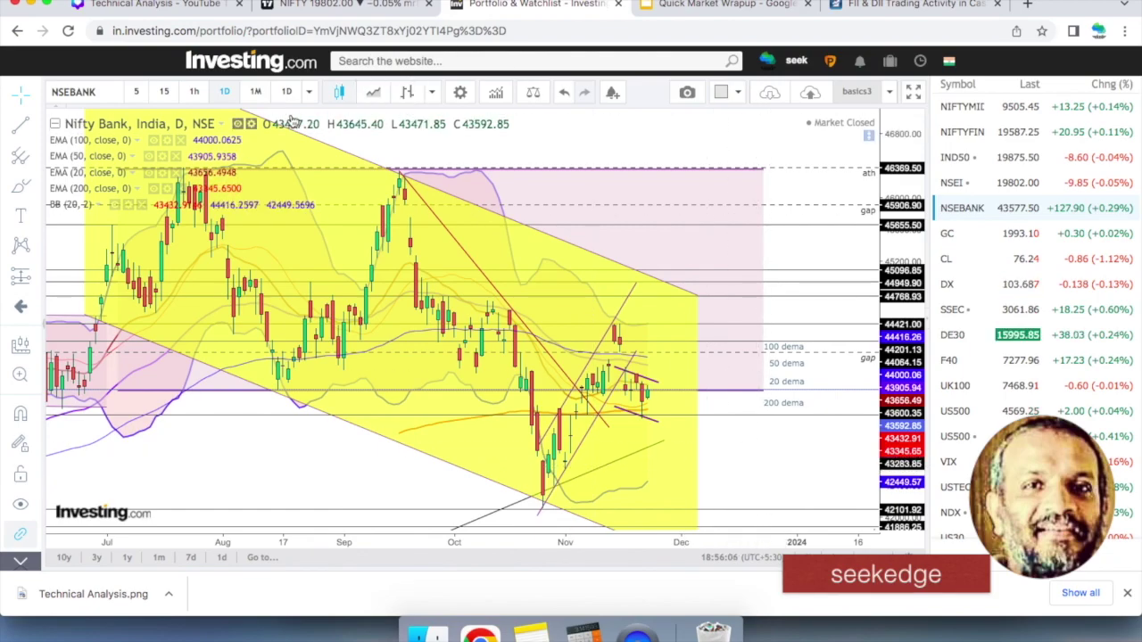
Bring up the Quick Market Wrapup deck and highlight 'negative' and '(+0.29%)' in bullet 1.
left_click(658, 7)
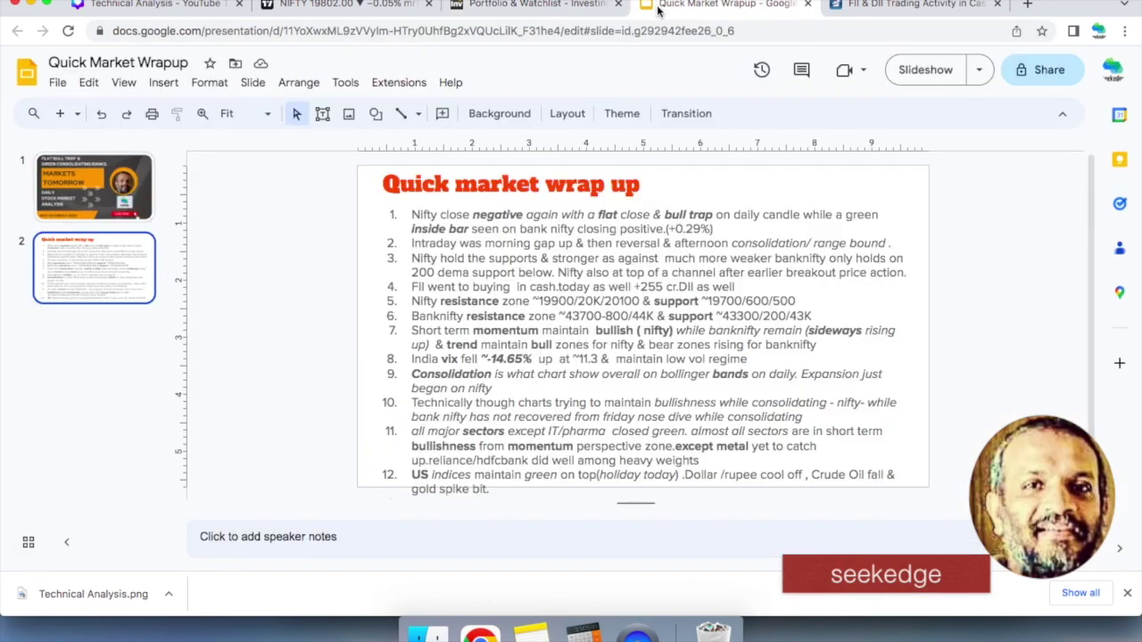
double_click(489, 217)
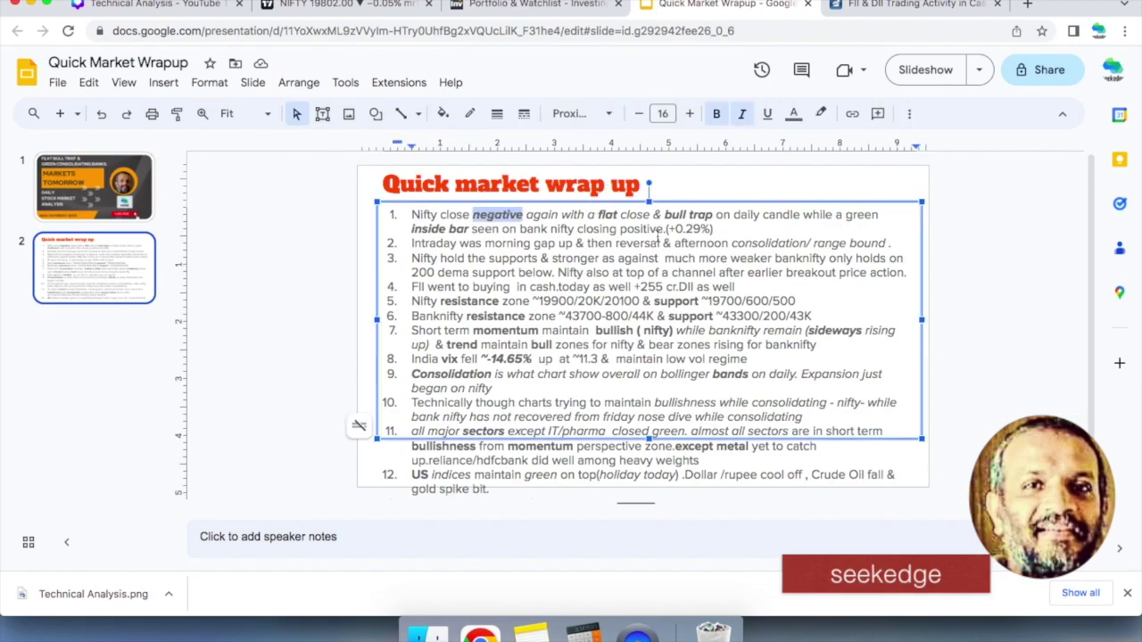
left_click_drag(710, 230, 684, 229)
left_click(493, 229)
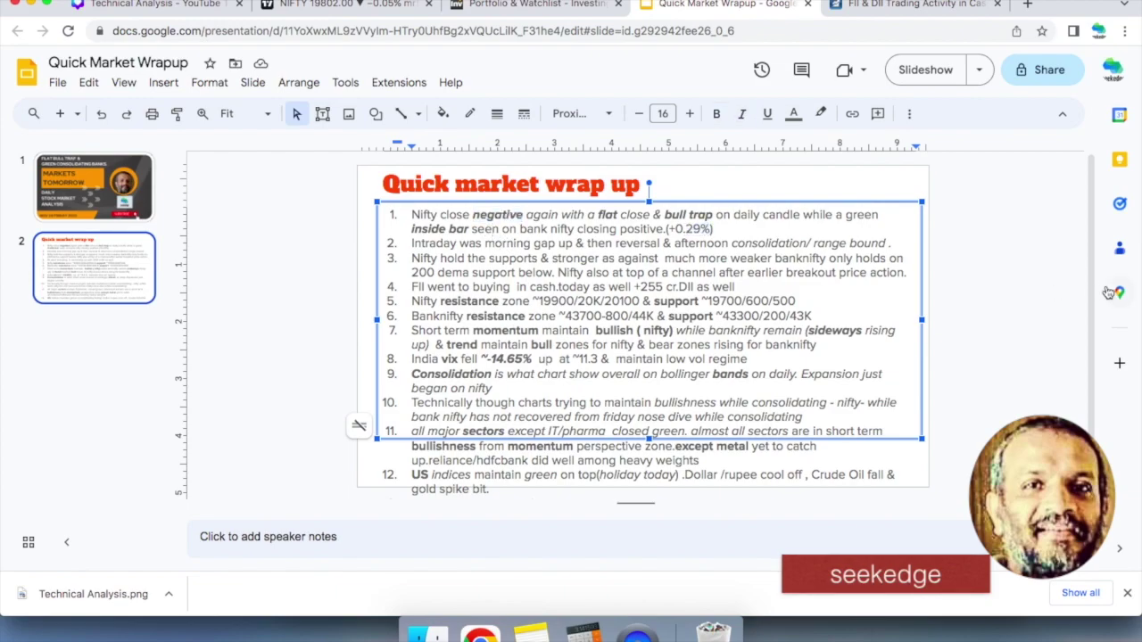
left_click(1037, 258)
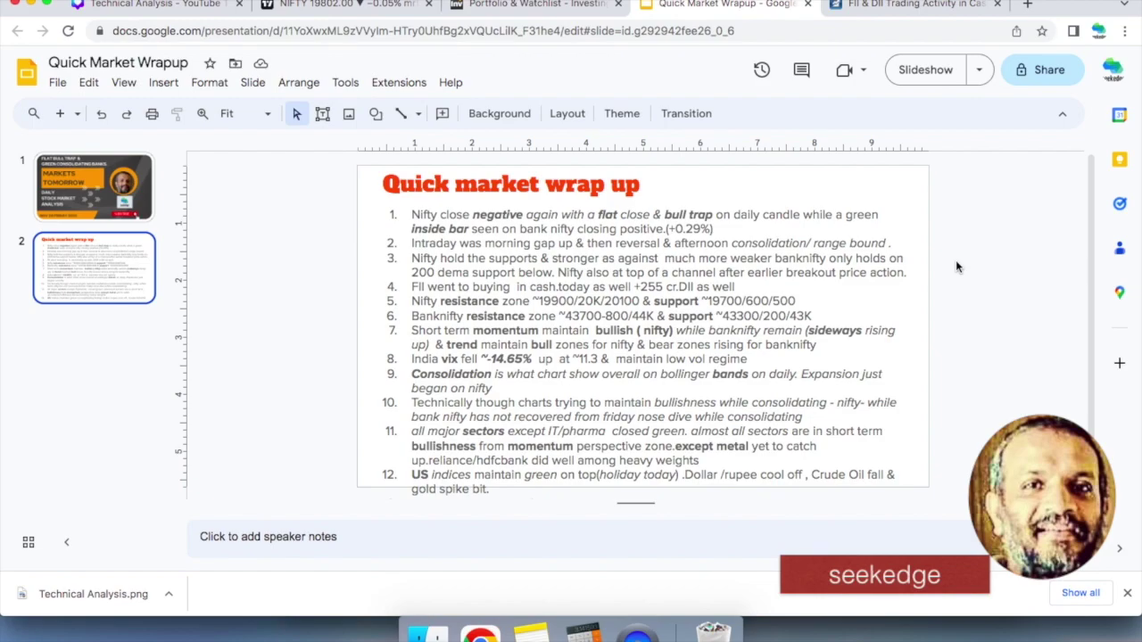
Highlight bullet 3's point about Nifty holding its supports up to 200.
left_click(441, 260)
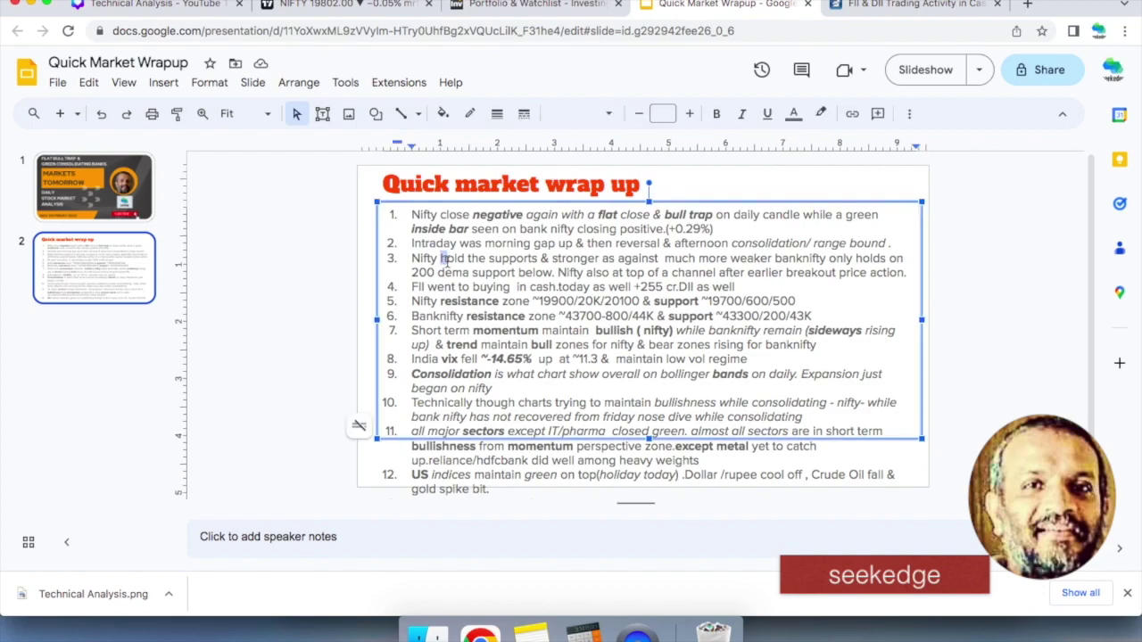
left_click_drag(440, 260, 472, 273)
left_click(474, 273)
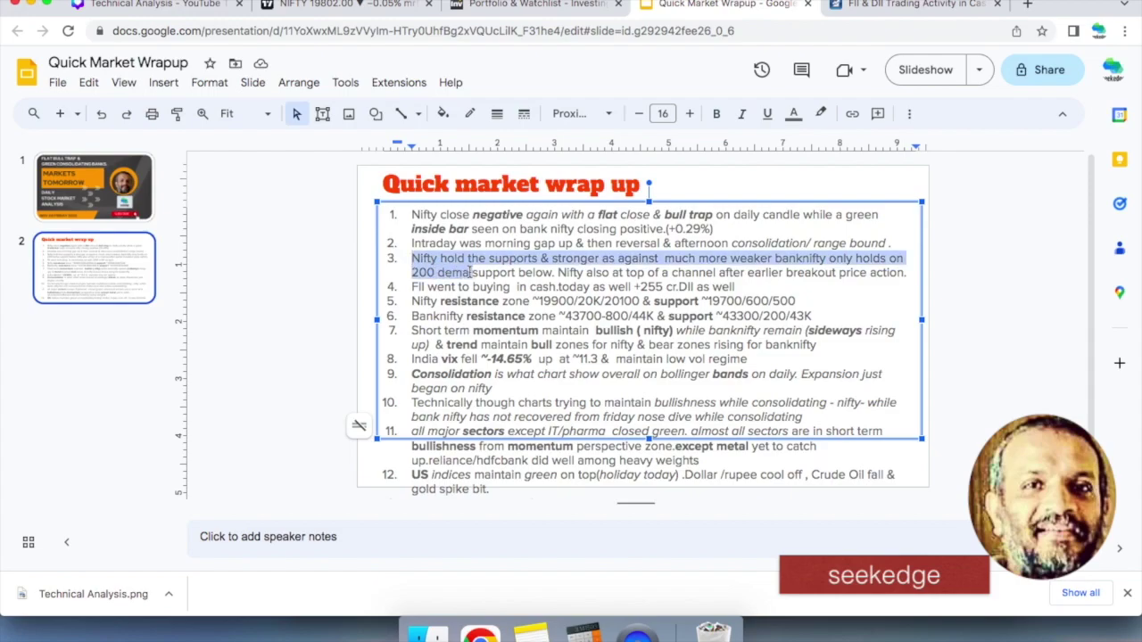
left_click(988, 283)
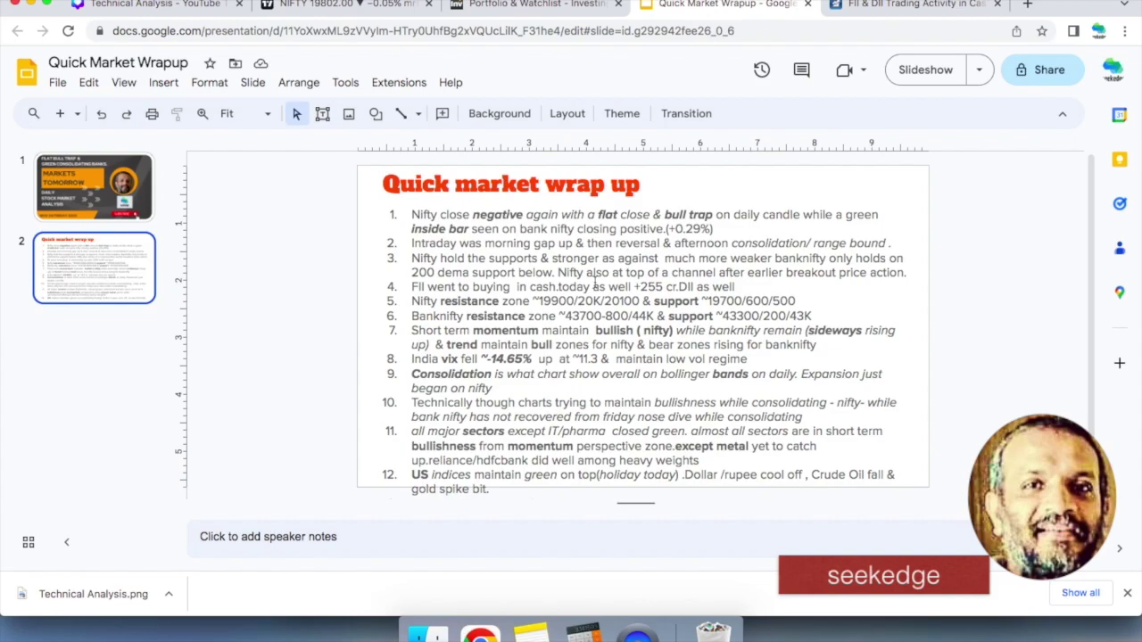
Highlight the 255 figure, the DII part and the whole FII buying line in bullet 4.
left_click(648, 286)
double_click(649, 287)
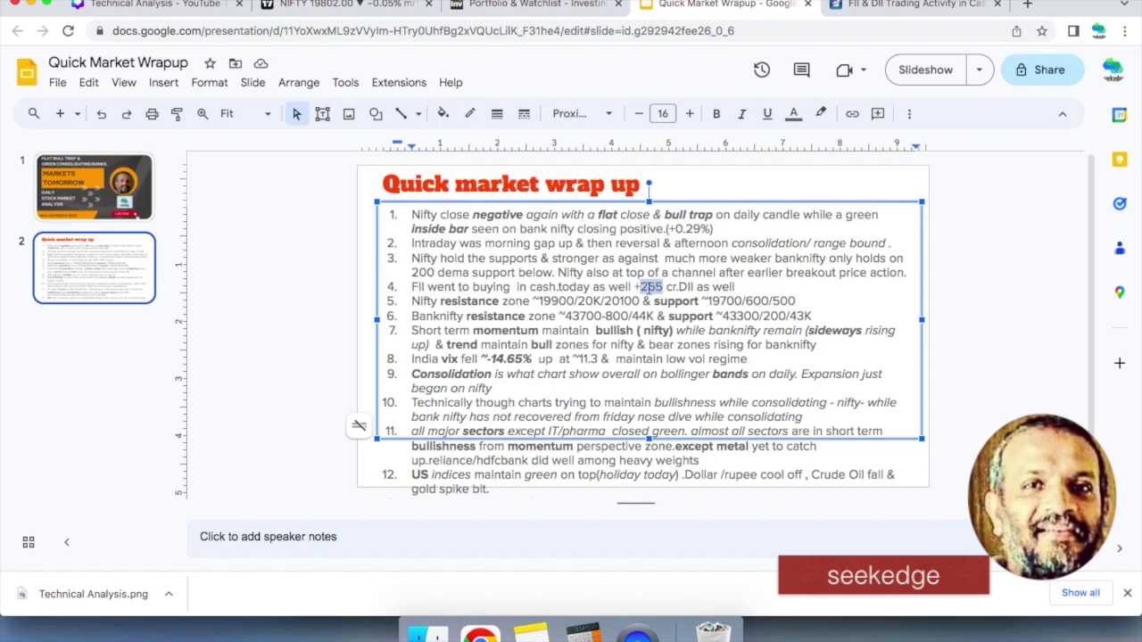
left_click(974, 308)
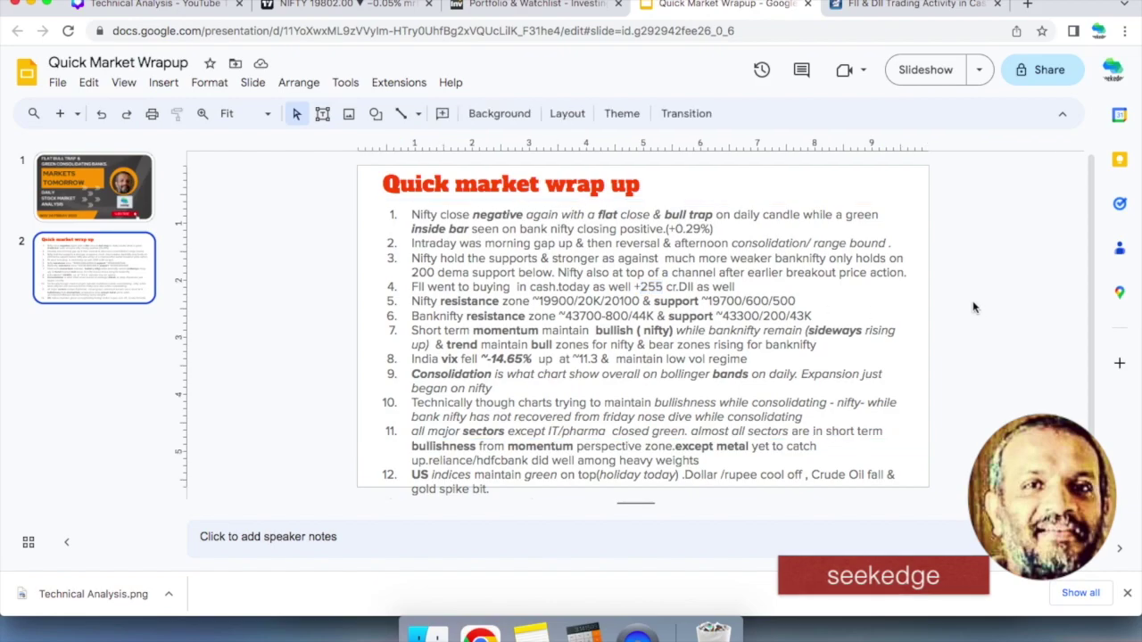
left_click_drag(737, 287, 658, 286)
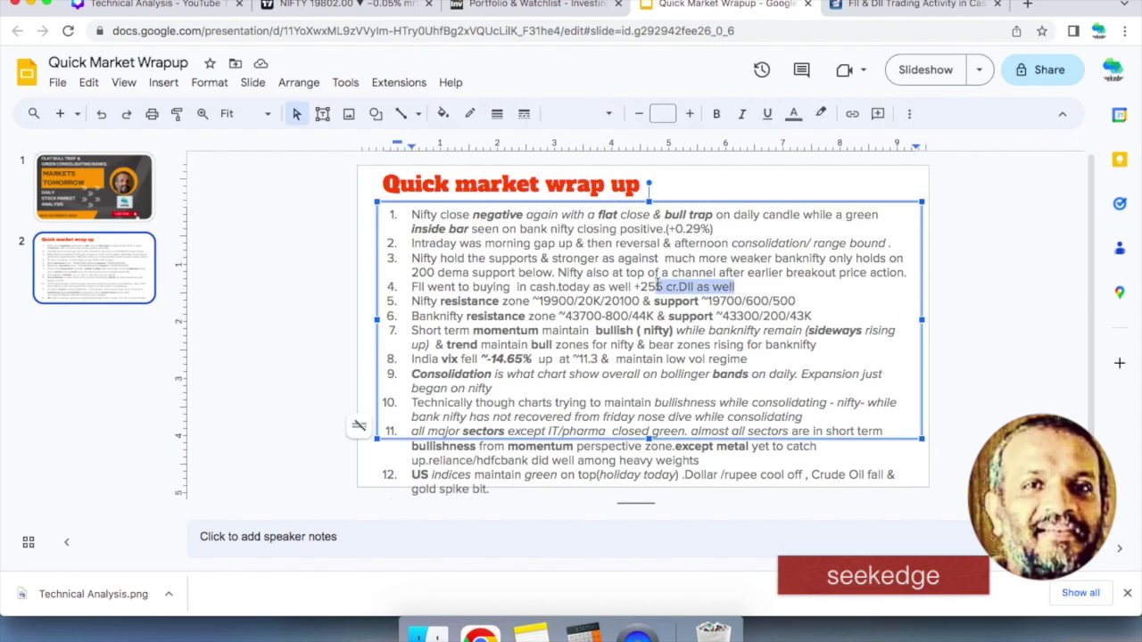
left_click(981, 290)
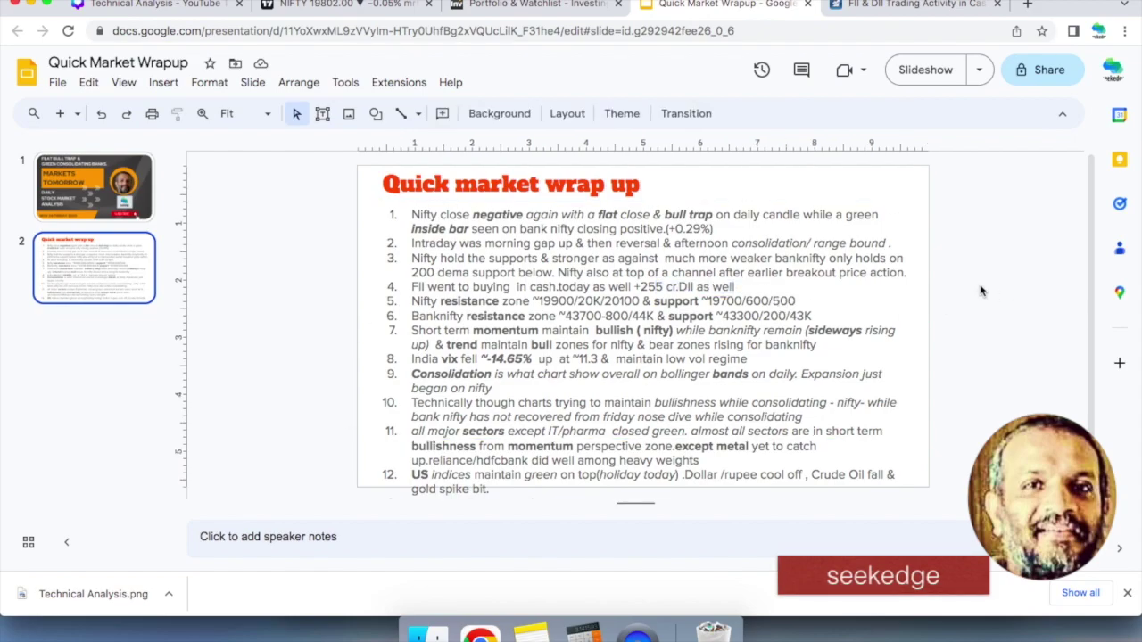
left_click_drag(412, 286, 741, 284)
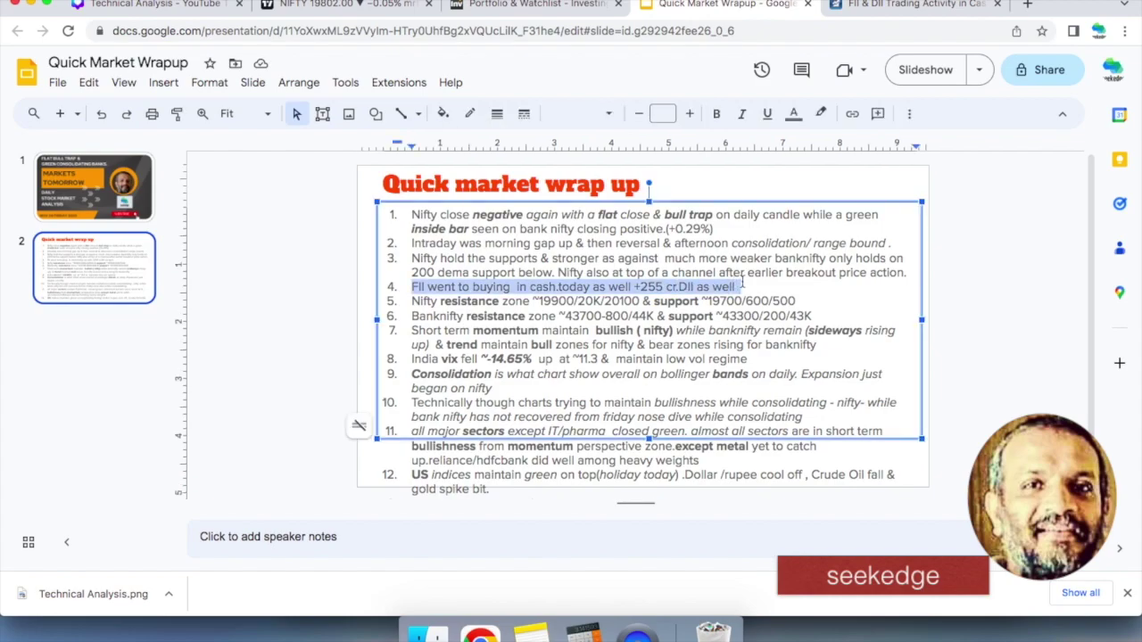
left_click(997, 292)
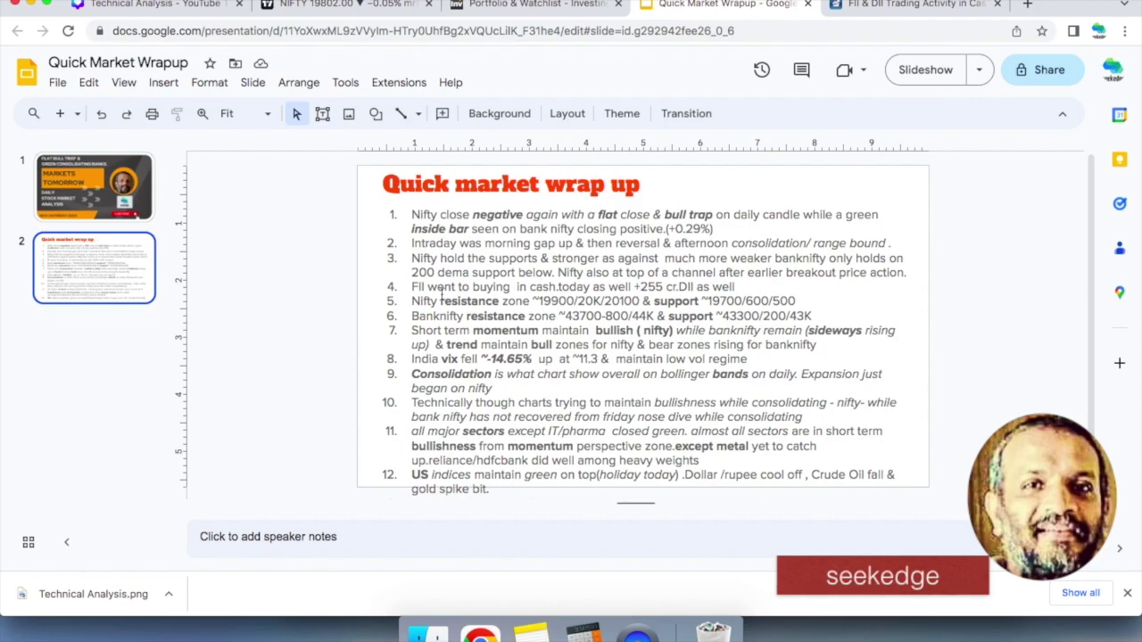
Highlight the Nifty/Banknifty resistance and support zones and 'bullish ( nifty)', then place the cursor in point 8.
left_click_drag(414, 302, 788, 316)
left_click(975, 311)
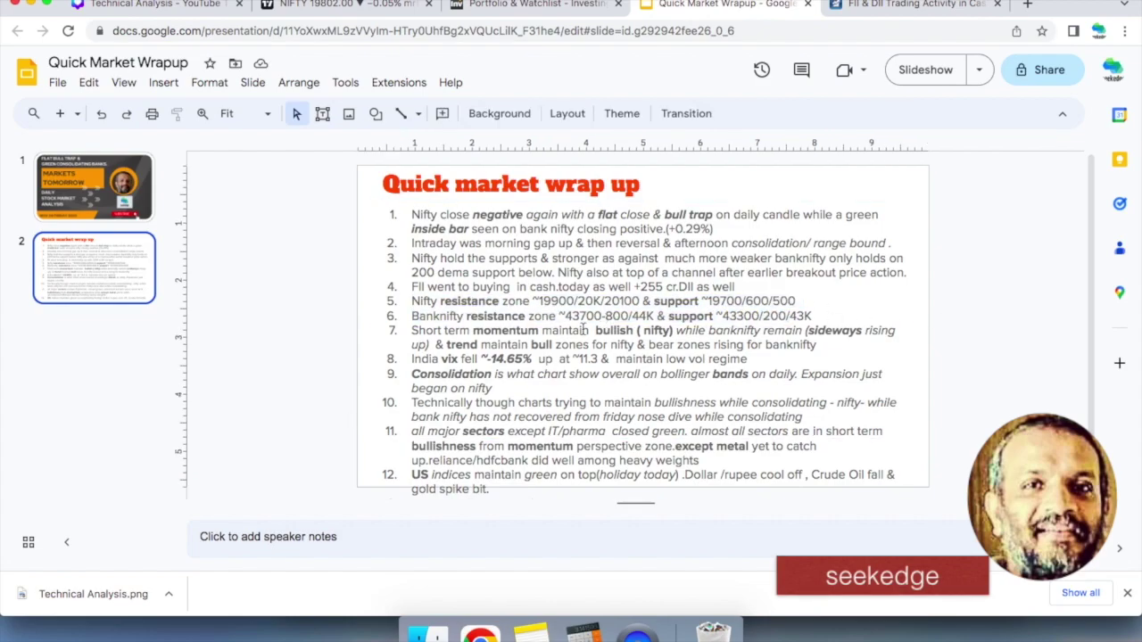
left_click_drag(593, 330, 674, 330)
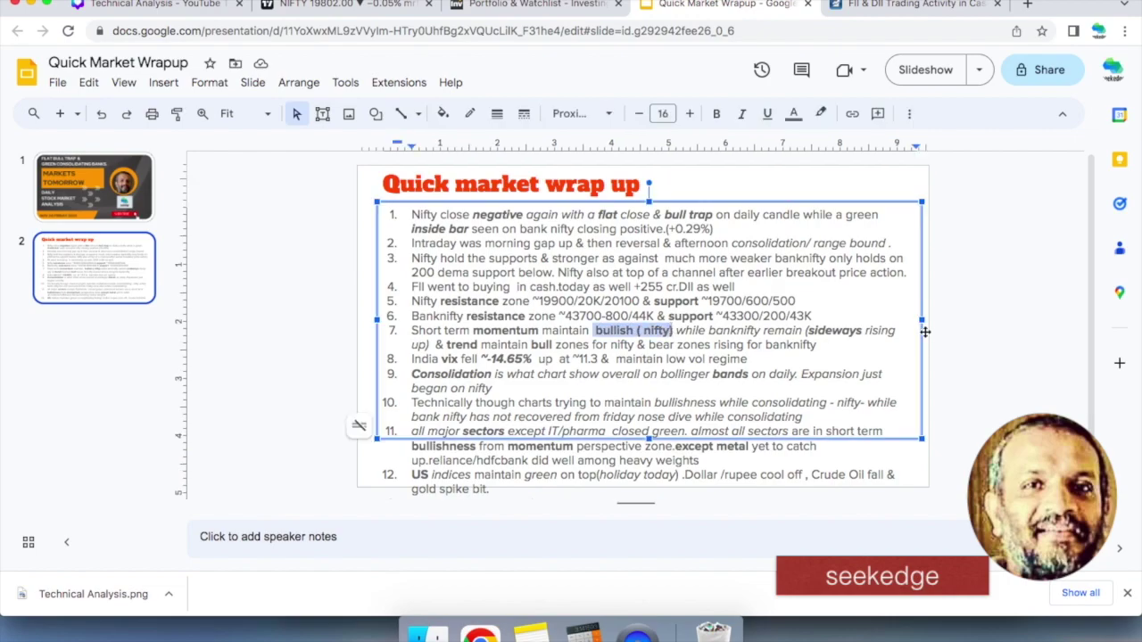
left_click(977, 324)
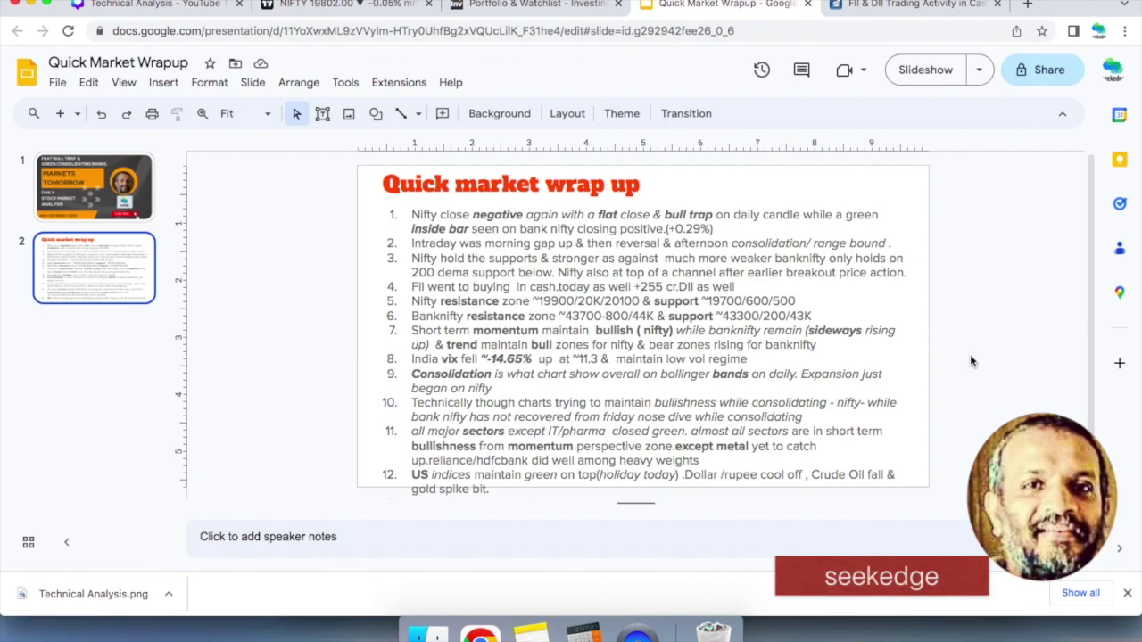
left_click(493, 359)
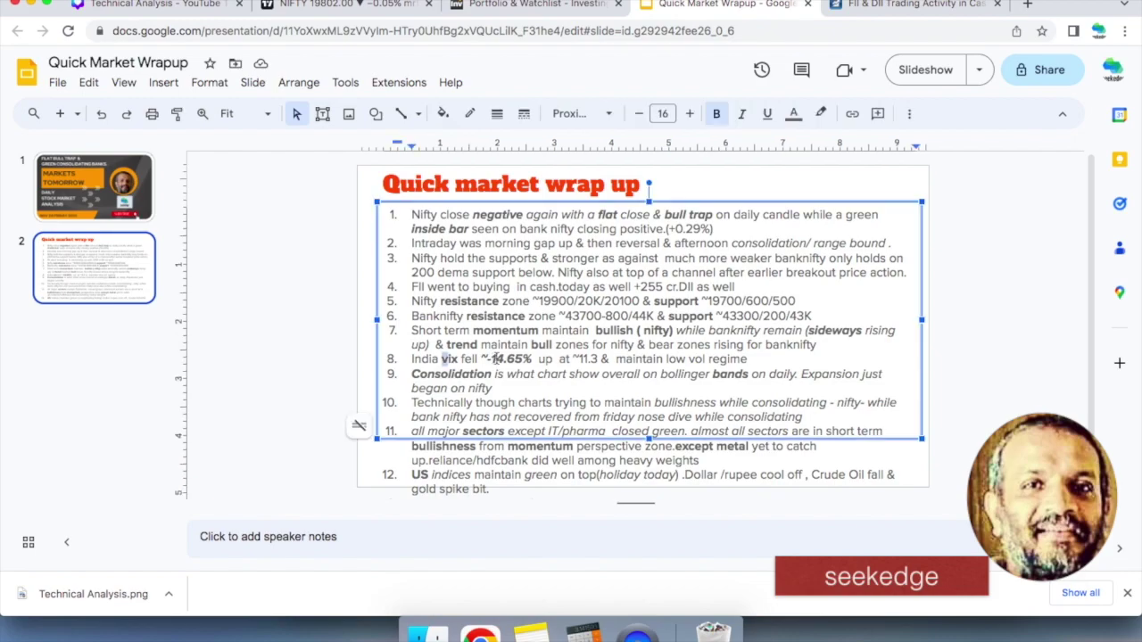
Change point 8's India vix fall from ~-14.65% to ~-4.65%, then select points 8–12 for review.
key("BackSpace")
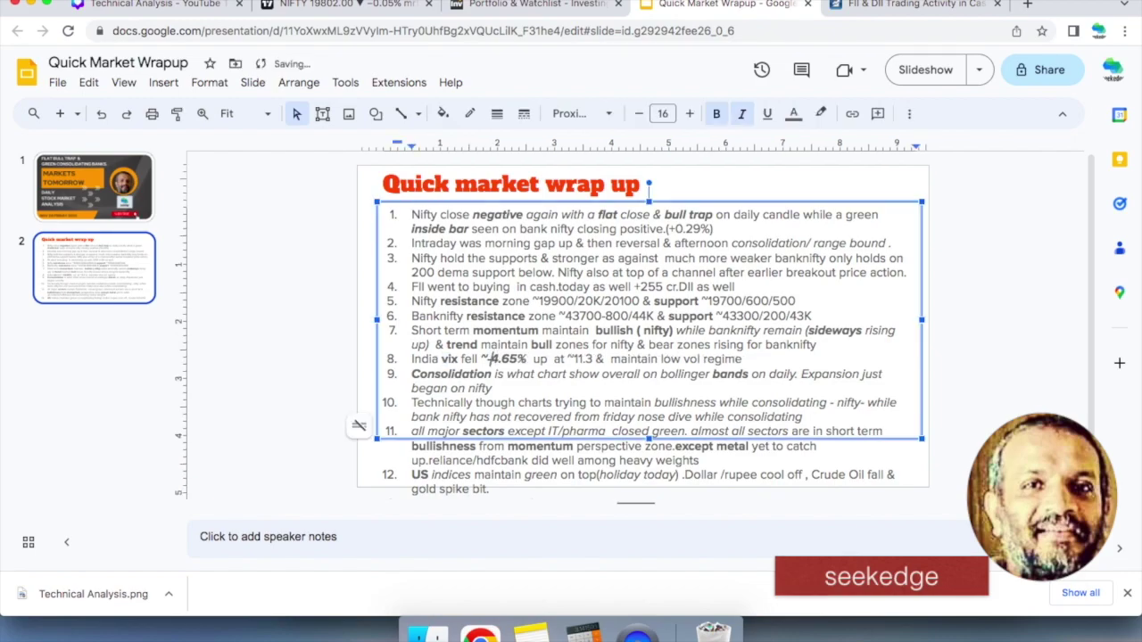
left_click(975, 362)
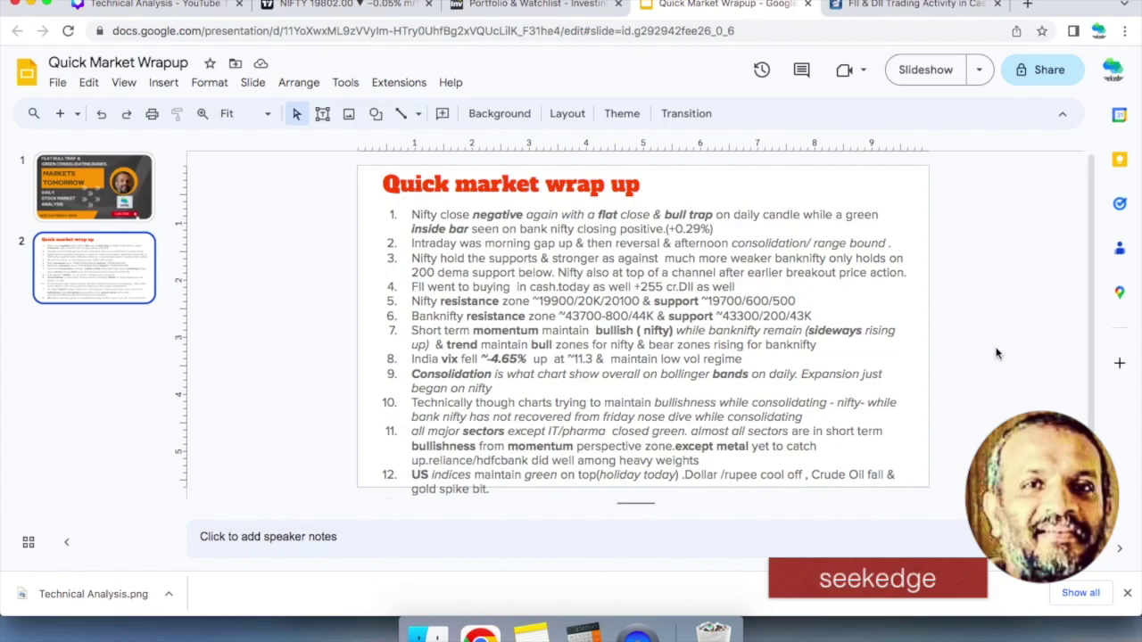
left_click(462, 489)
left_click_drag(498, 493, 379, 360)
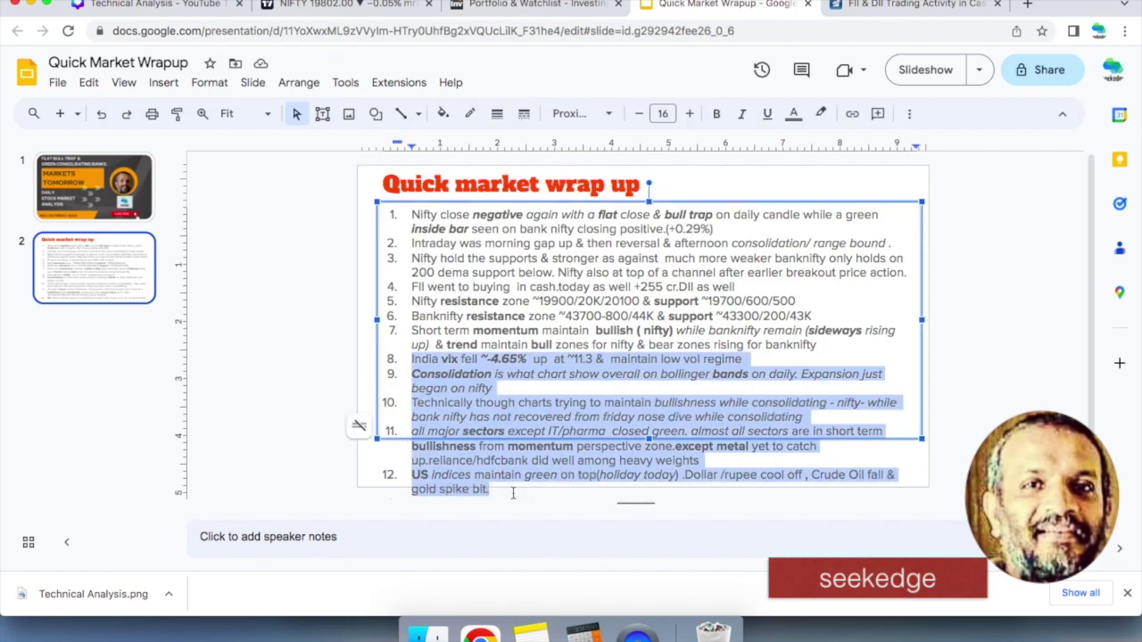
left_click(550, 487)
double_click(543, 475)
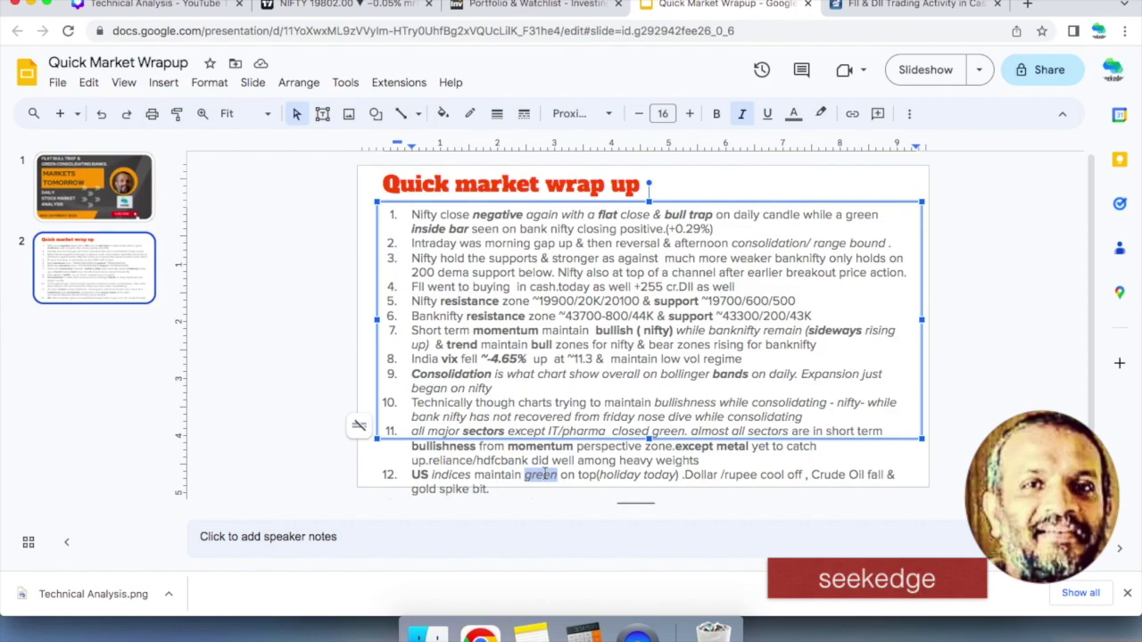
left_click(993, 380)
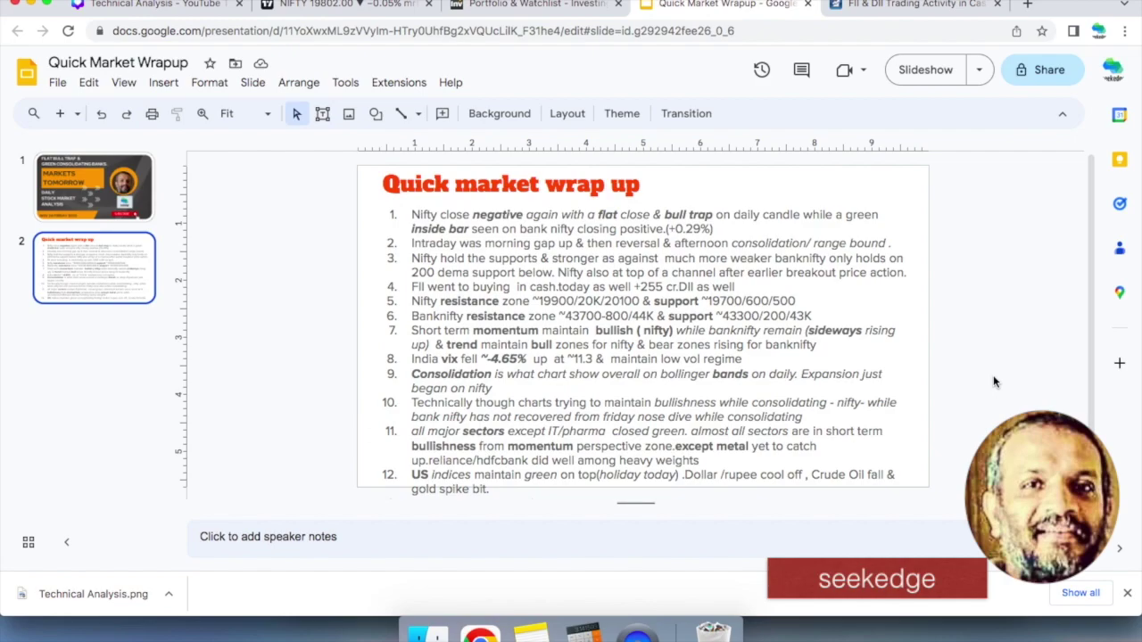
left_click(699, 416)
left_click_drag(398, 219, 569, 482)
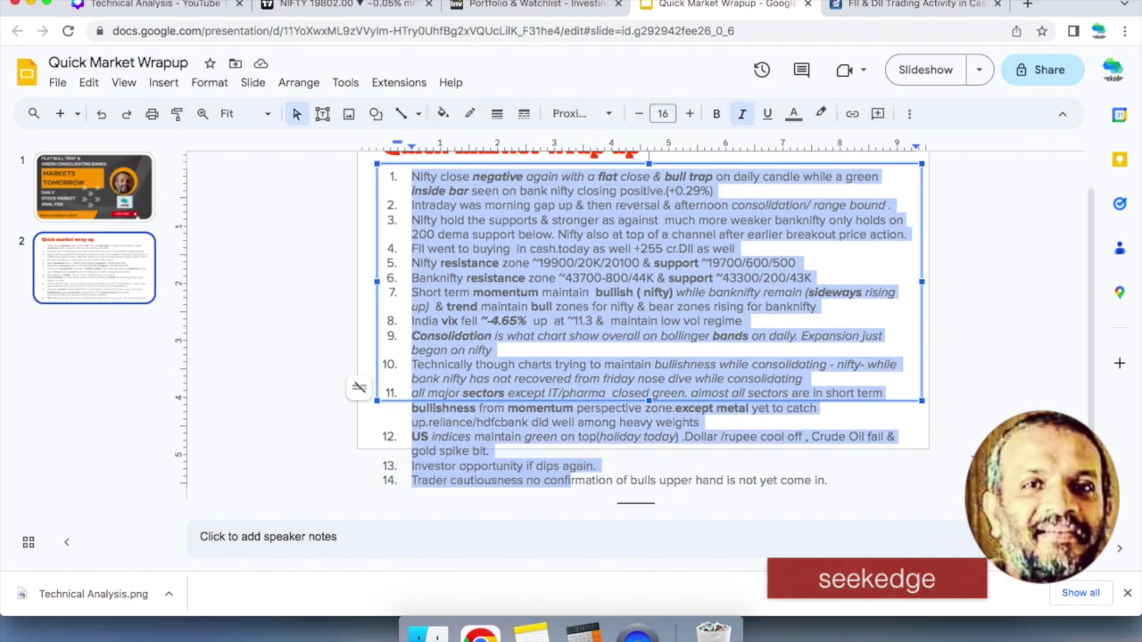
left_click(978, 413)
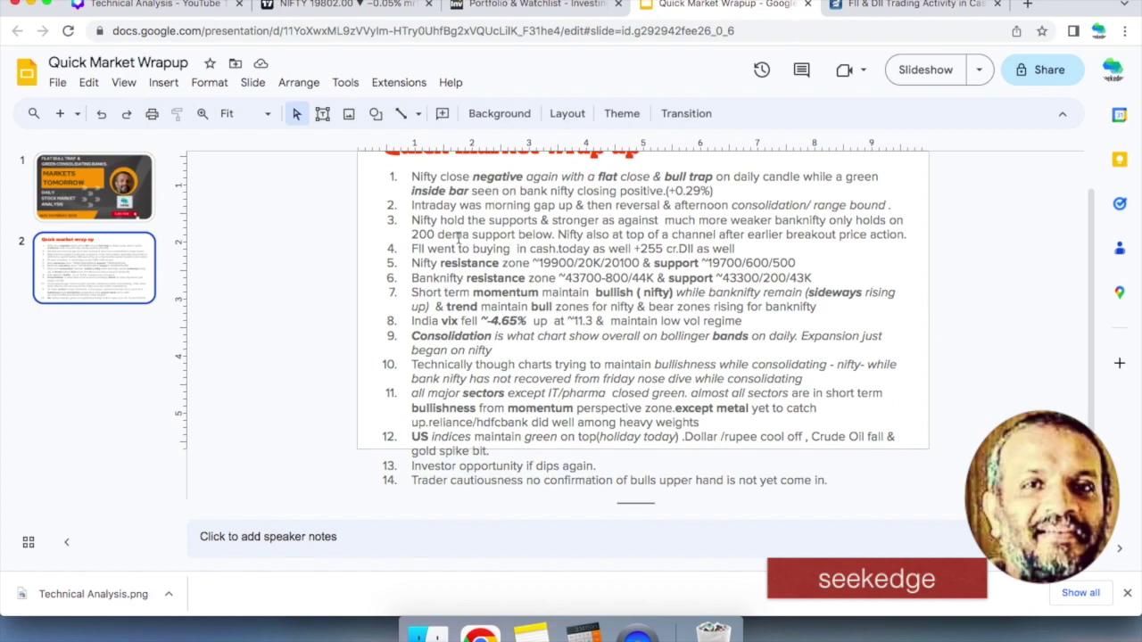
left_click(603, 474)
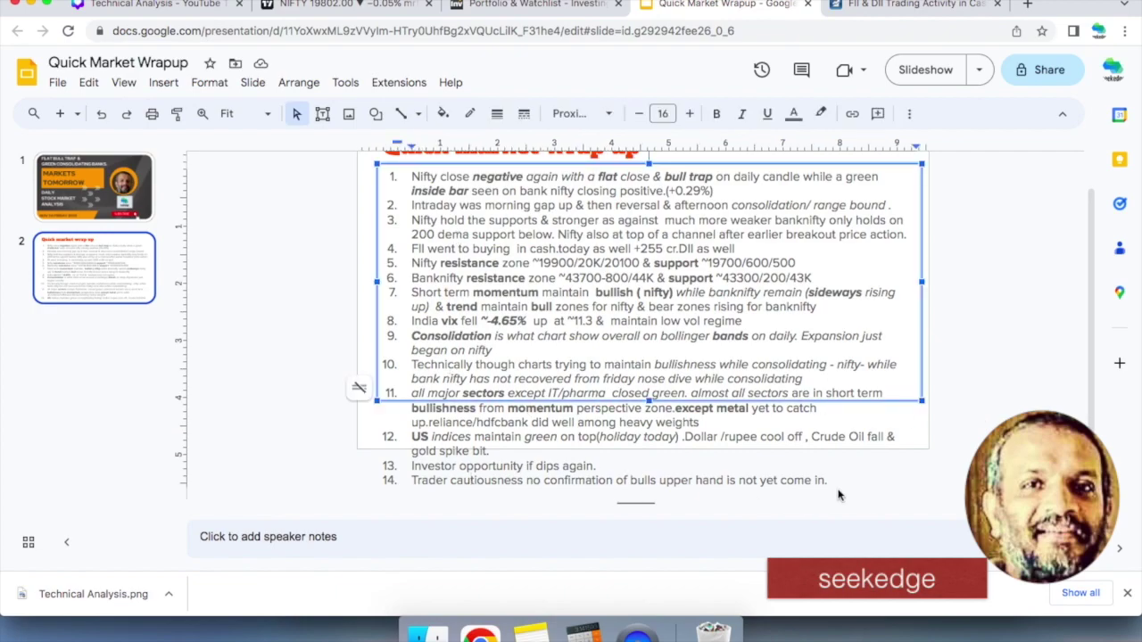
left_click_drag(828, 481, 402, 467)
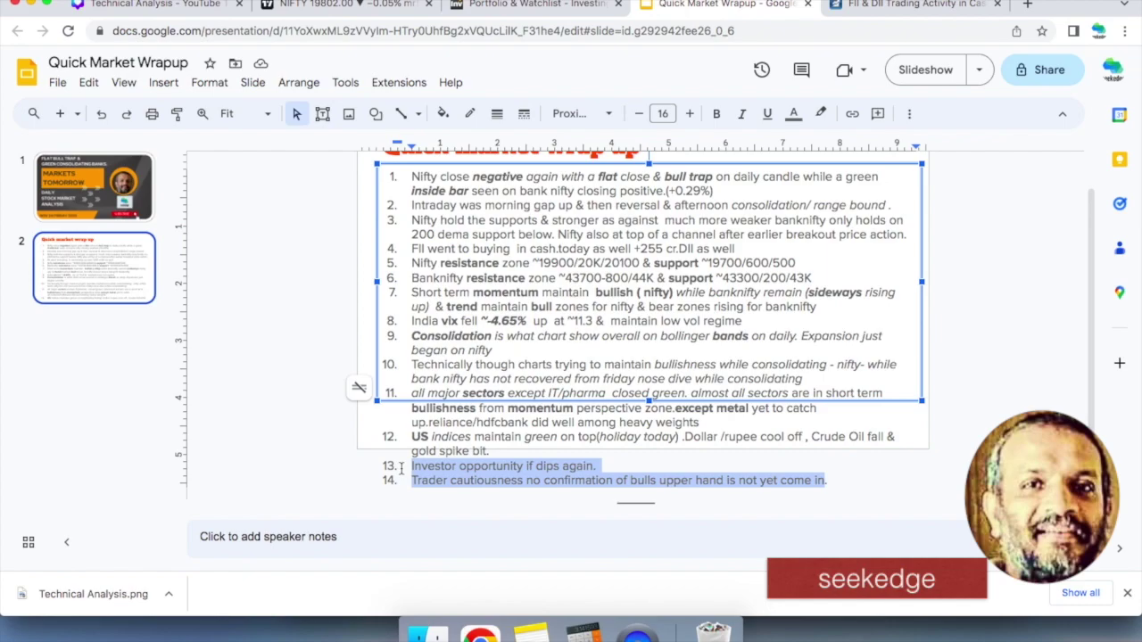
left_click(384, 8)
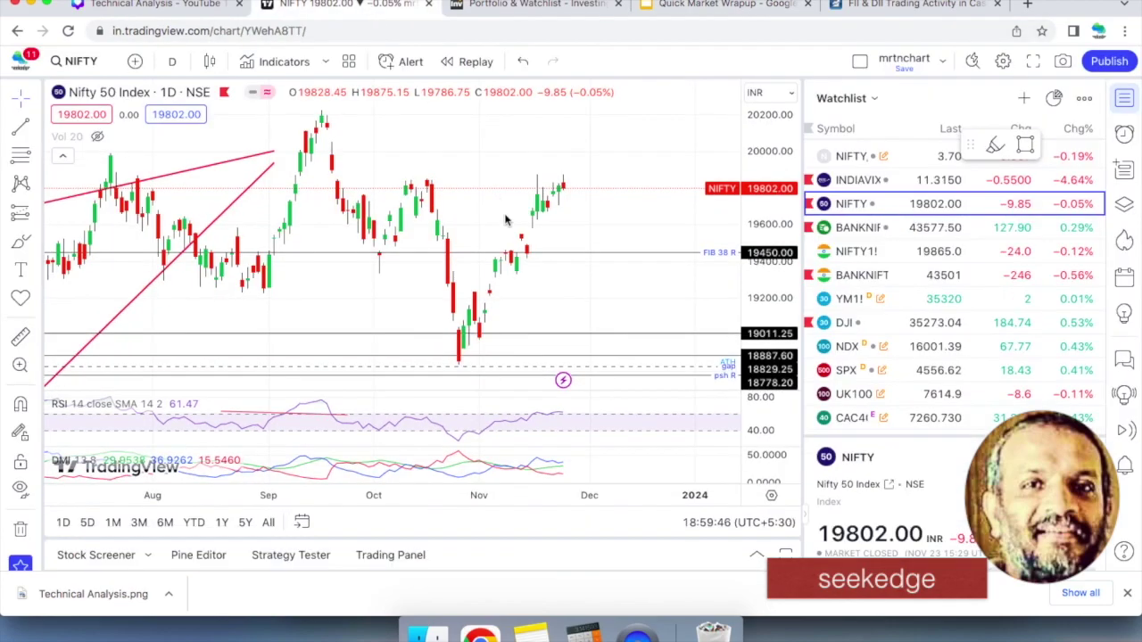
Switch to the Investing.com tab showing the annotated Nifty Bank daily chart.
left_click(526, 8)
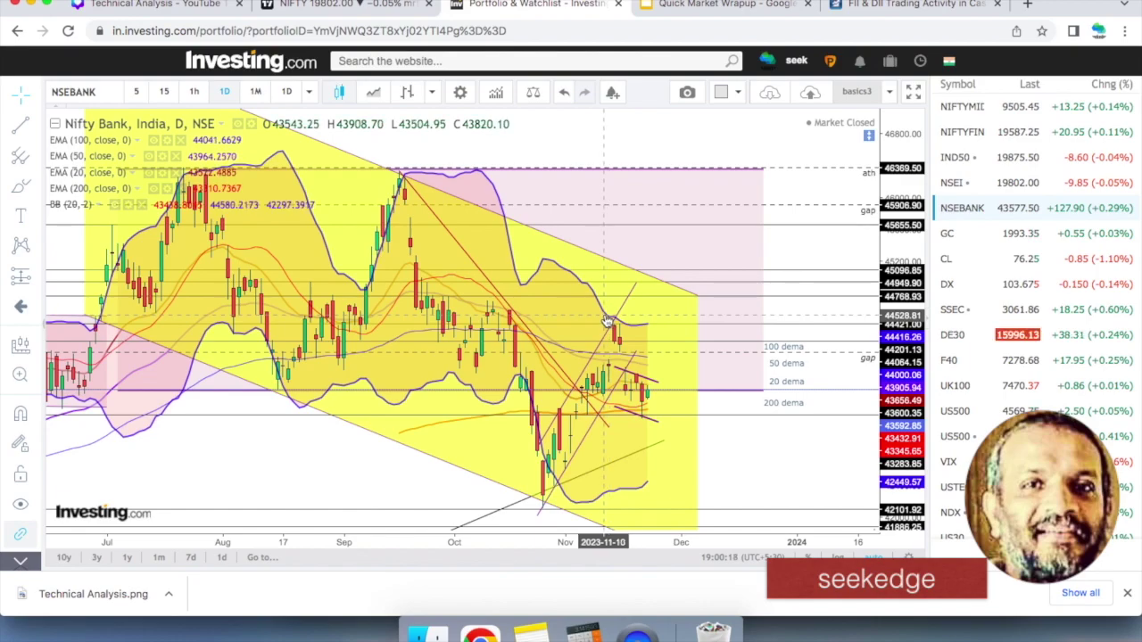
Move the Nifty Bank horizontal level to 44421.00, zoom the Nifty 50 chart, and return to Slides.
left_click(625, 326)
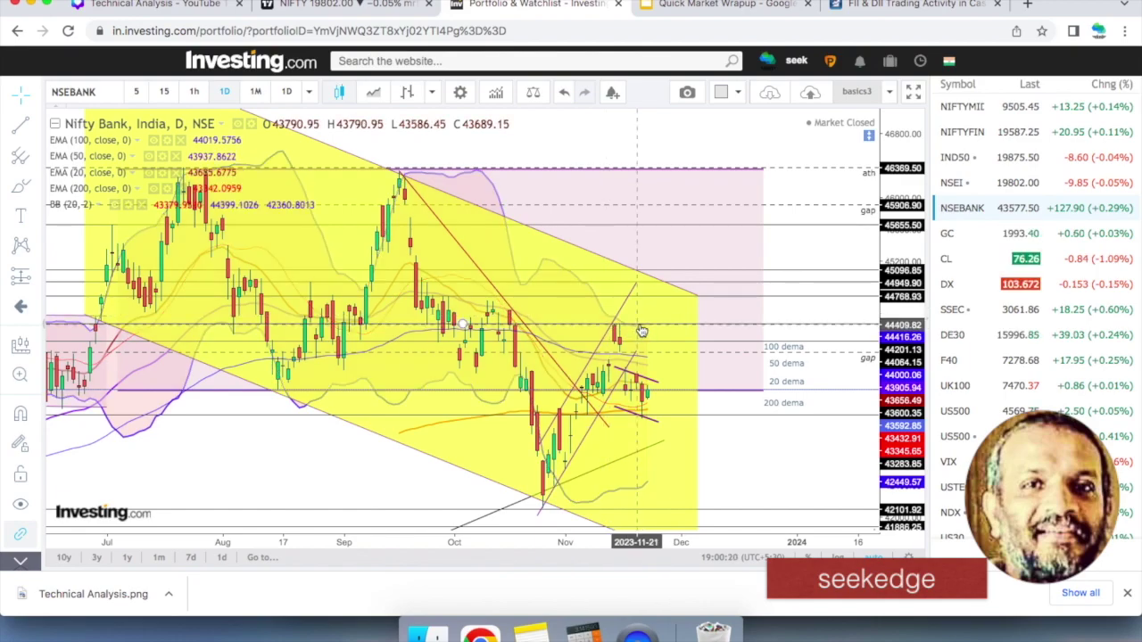
left_click_drag(651, 328, 650, 330)
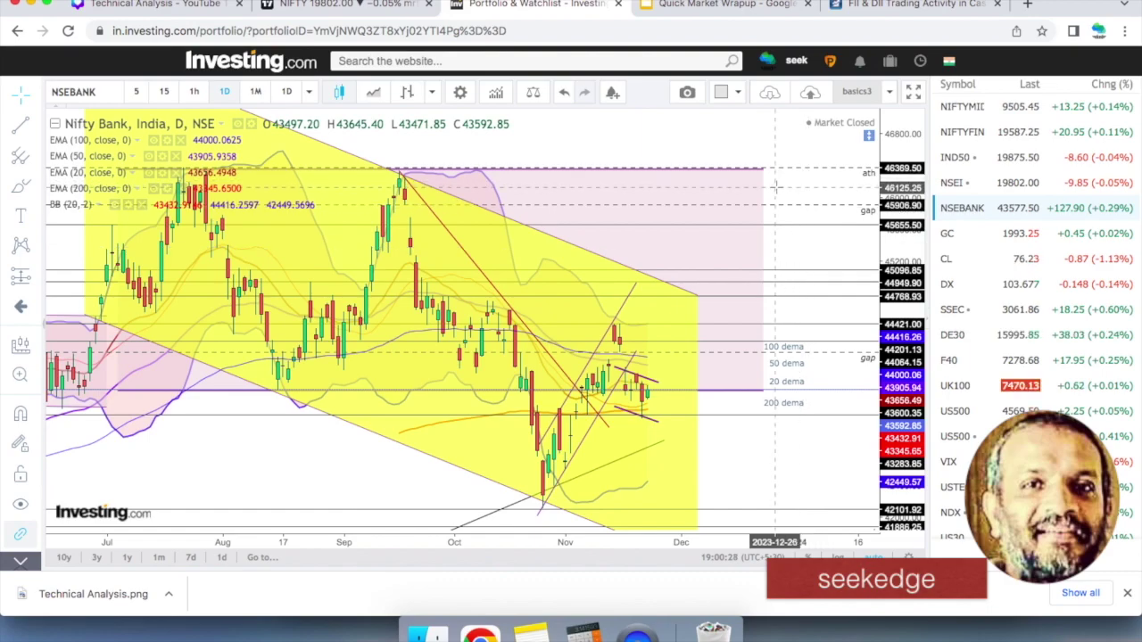
left_click(960, 184)
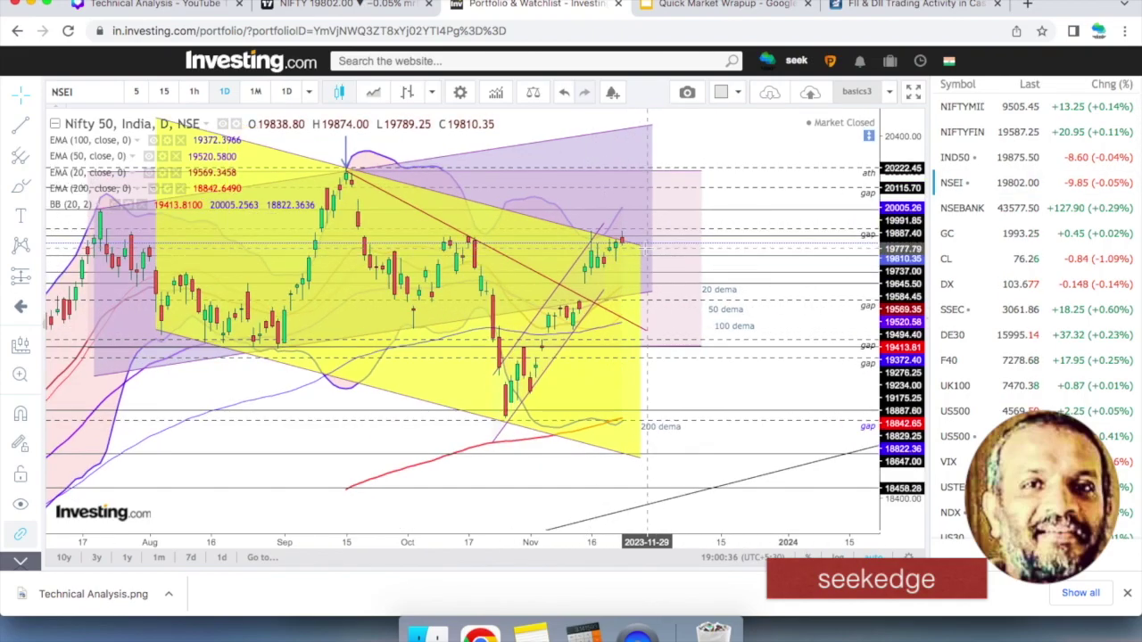
scroll(650, 254, "up", 3)
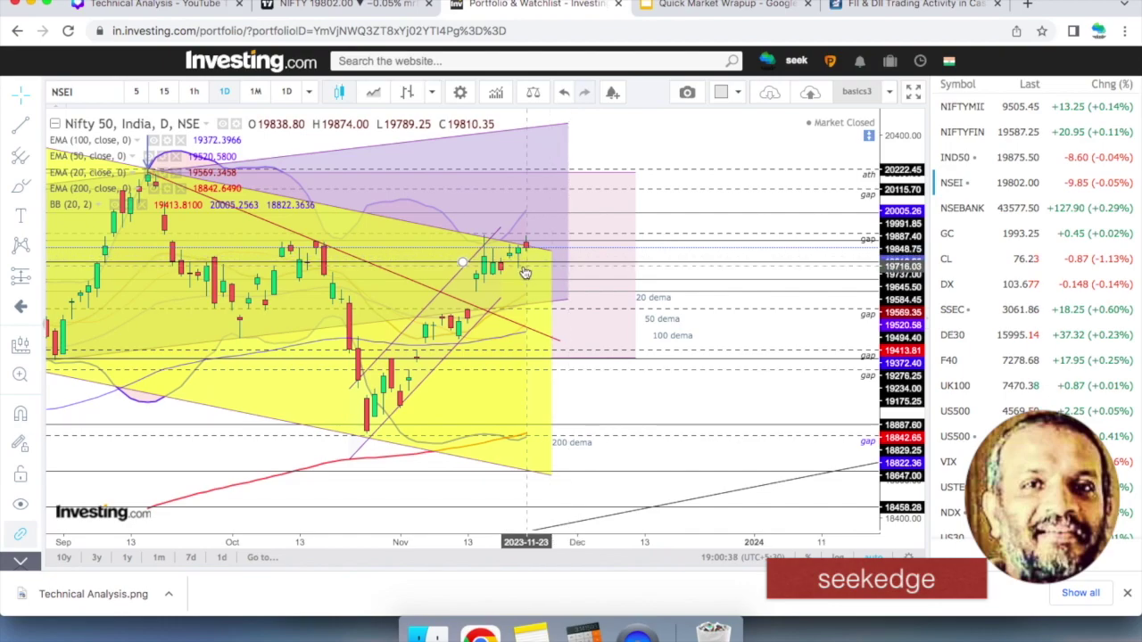
scroll(536, 263, "down", 2)
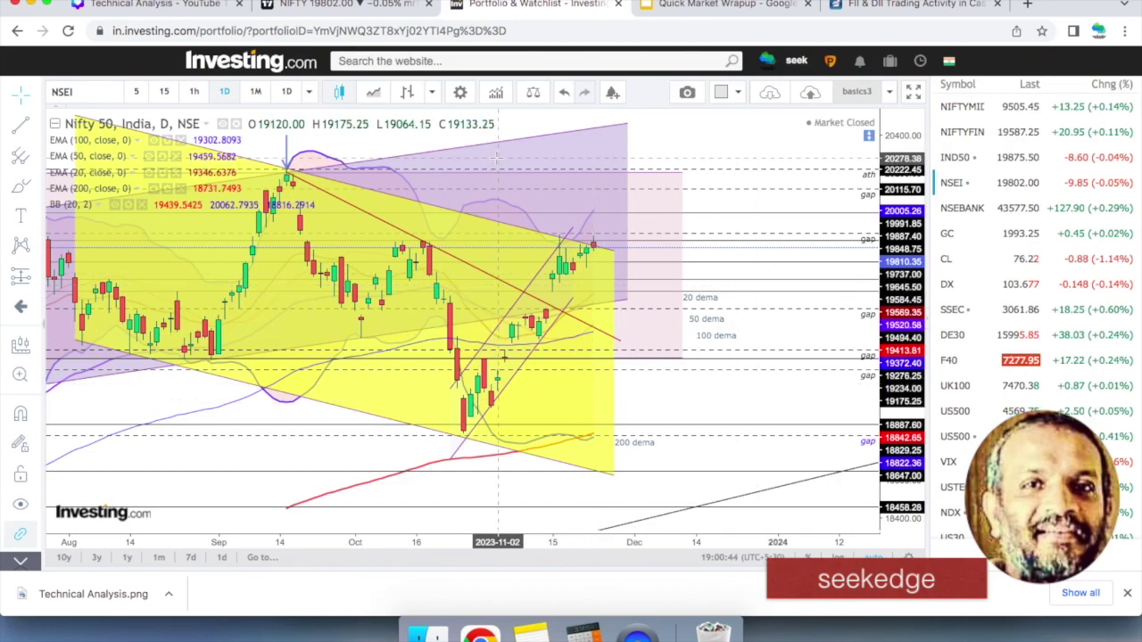
left_click(718, 4)
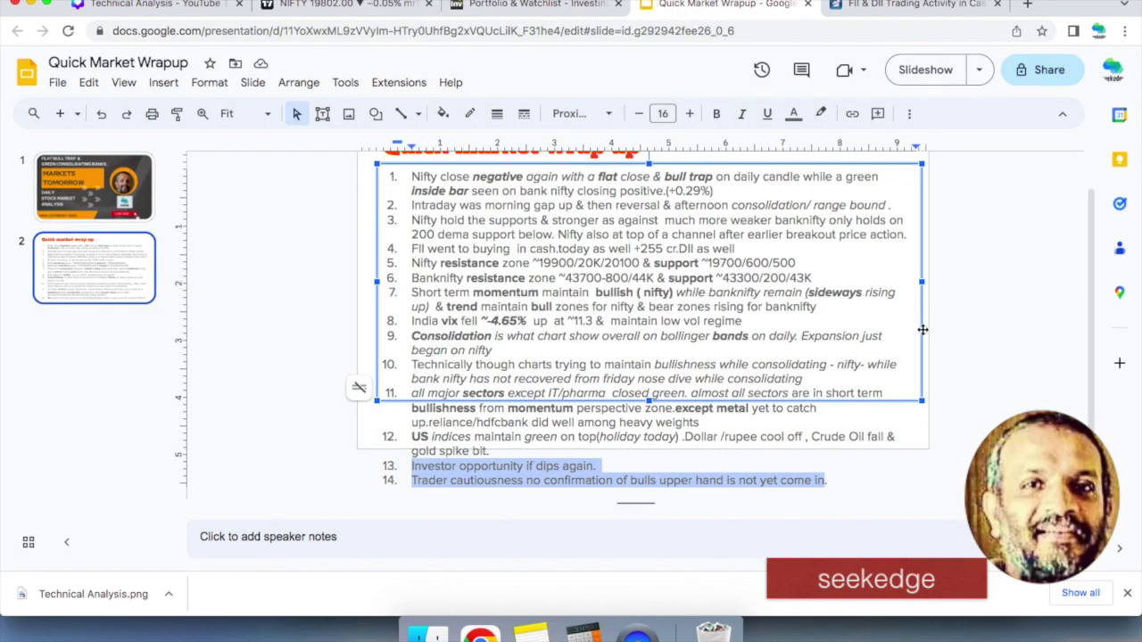
Show the Markets Tomorrow title slide, then glance at the Canva design and TradingView Nifty chart.
left_click(988, 393)
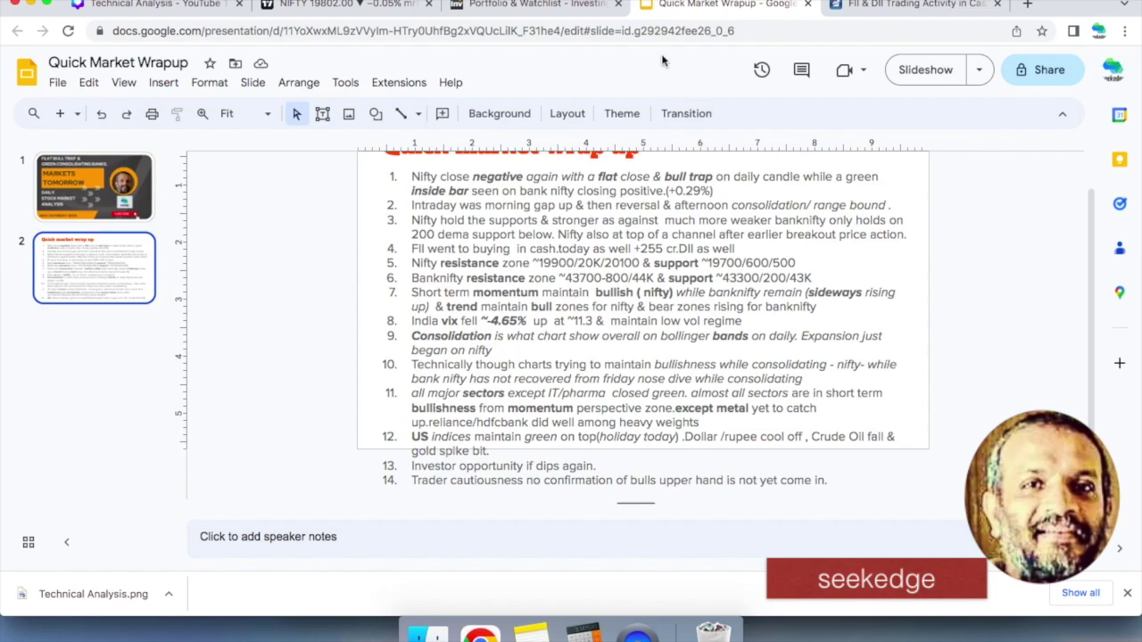
left_click(87, 198)
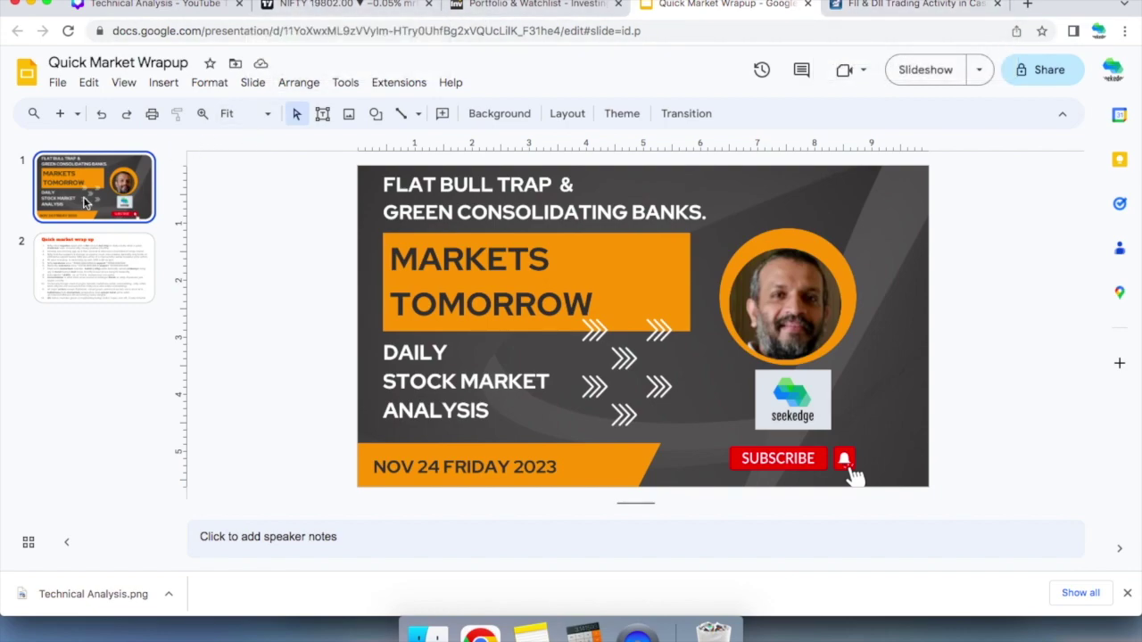
left_click(147, 5)
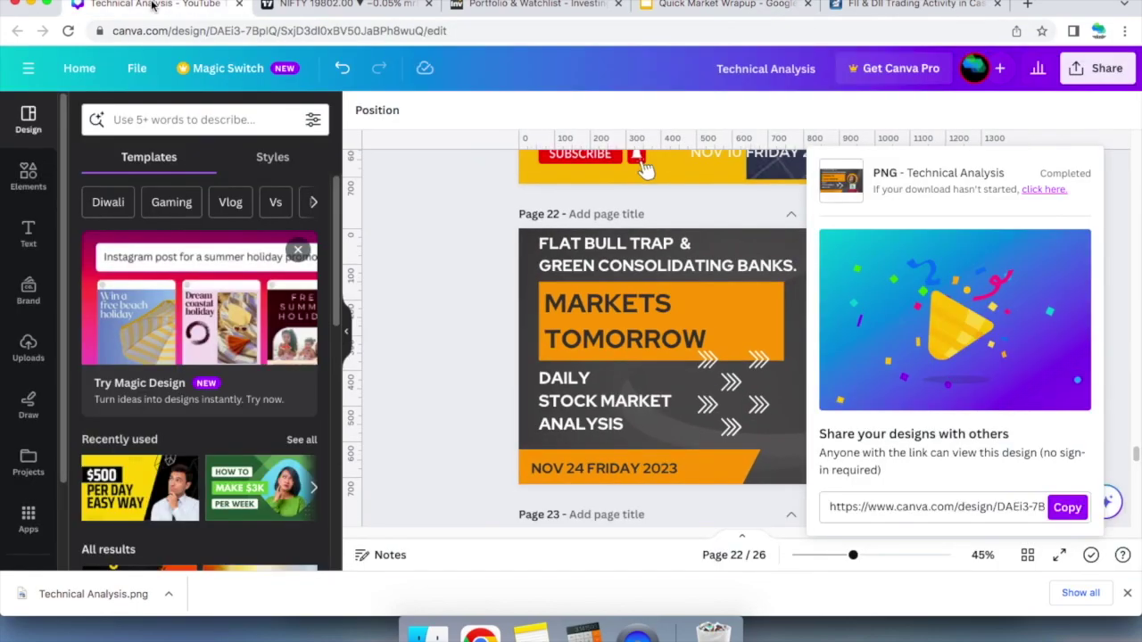
left_click(314, 4)
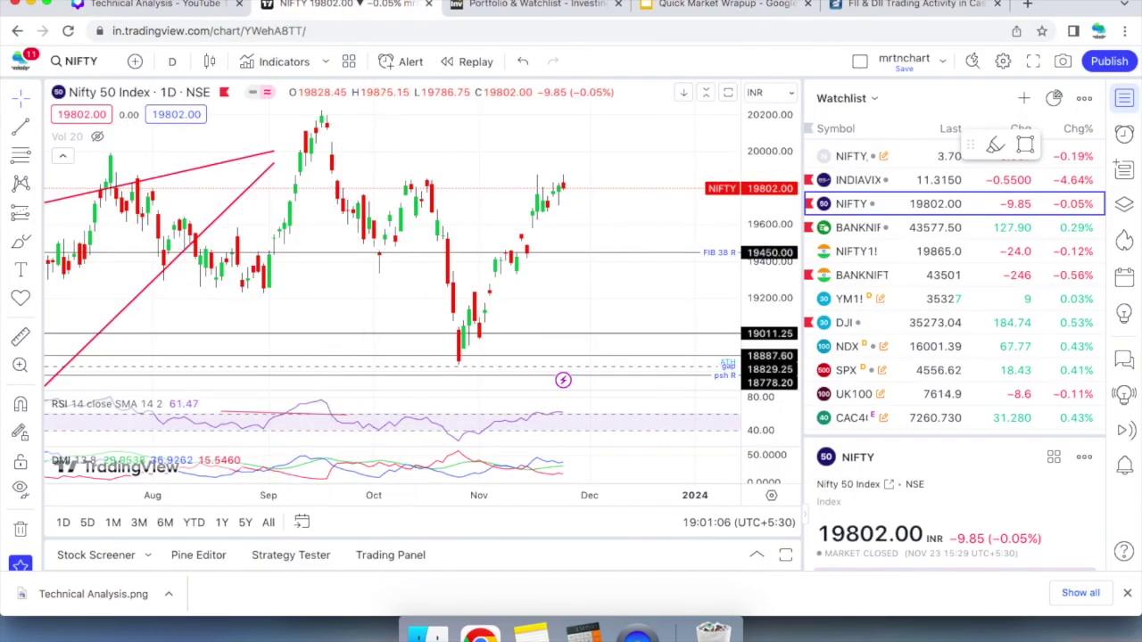
Check the Investing.com Nifty 50 chart, return to the slides, and stop the QuickTime screen recording.
left_click(526, 5)
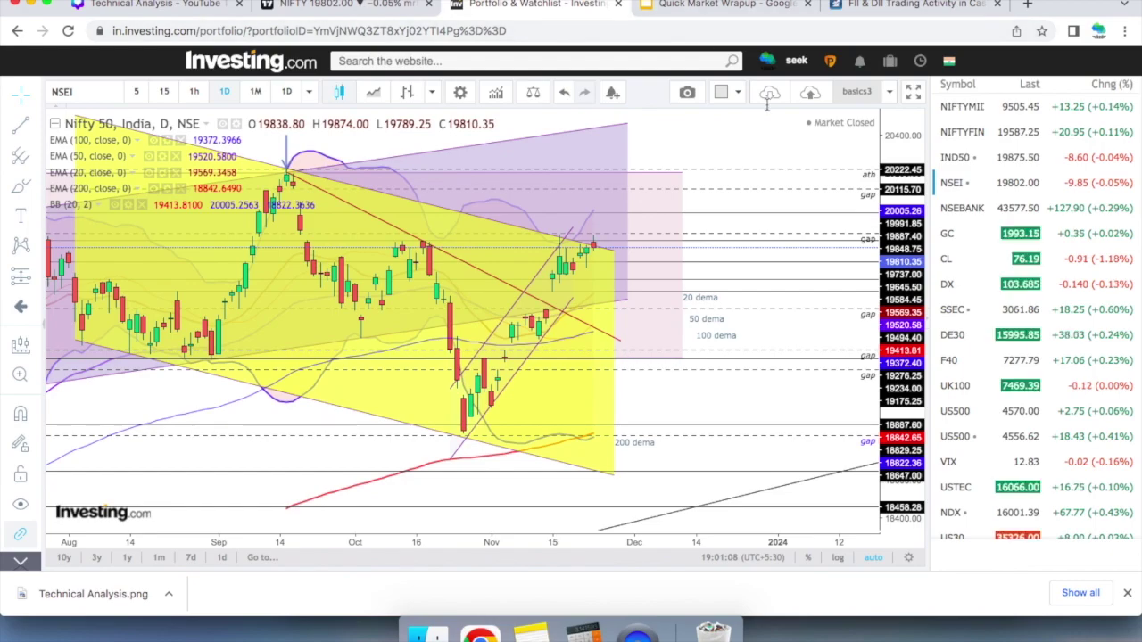
left_click(727, 4)
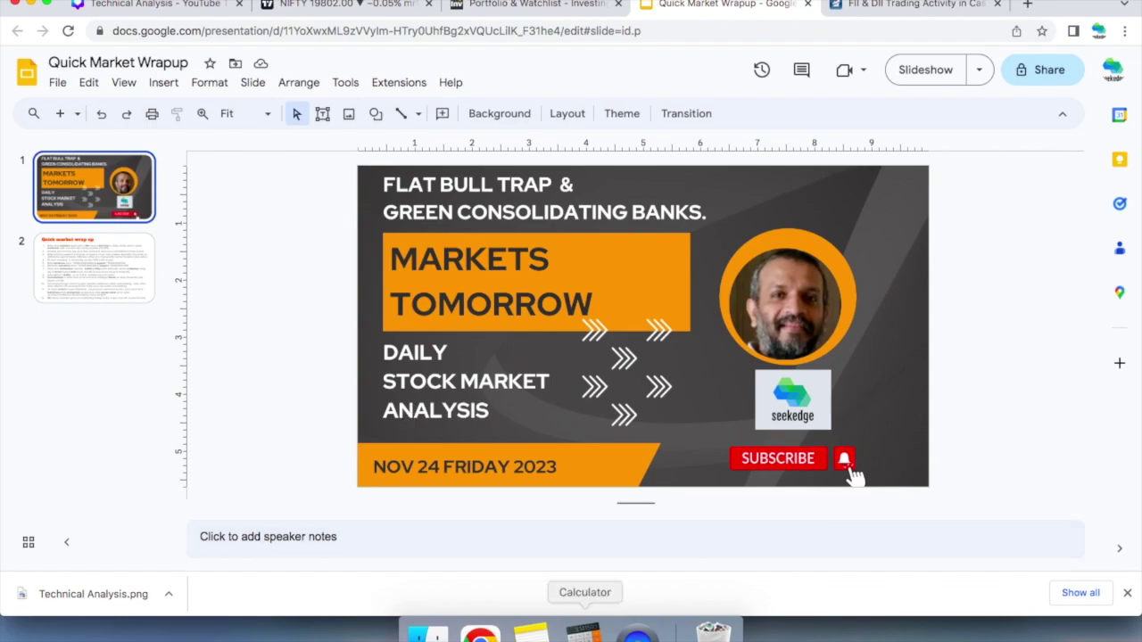
right_click(637, 632)
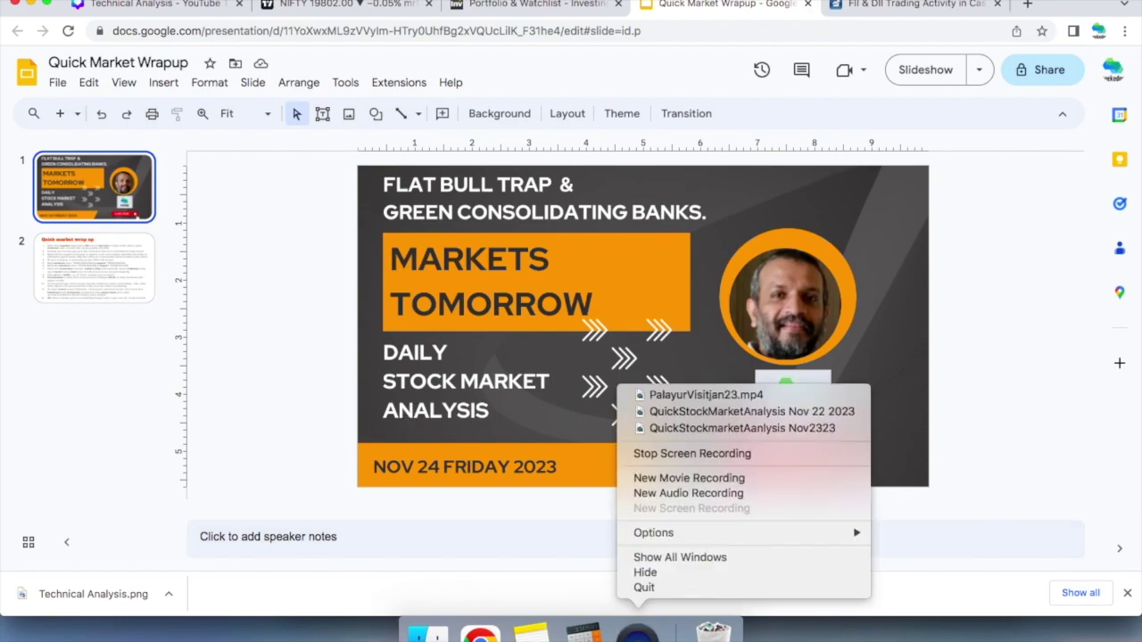
left_click(678, 454)
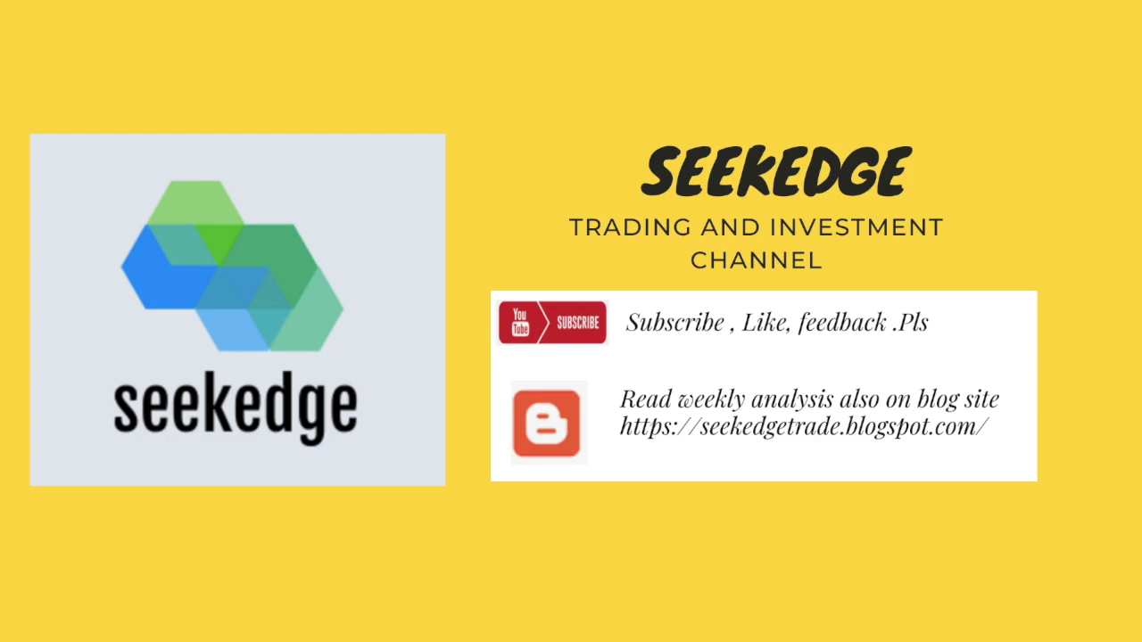